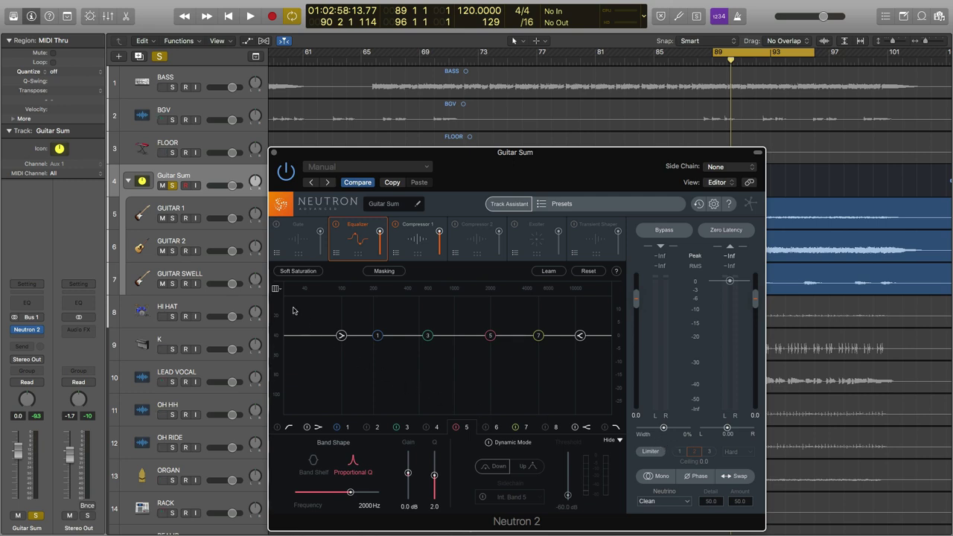
# Click through GUITAR 1, GUITAR 2 and GUITAR SWELL, then reselect the Guitar Sum bus
pyautogui.click(206, 216)
pyautogui.click(206, 246)
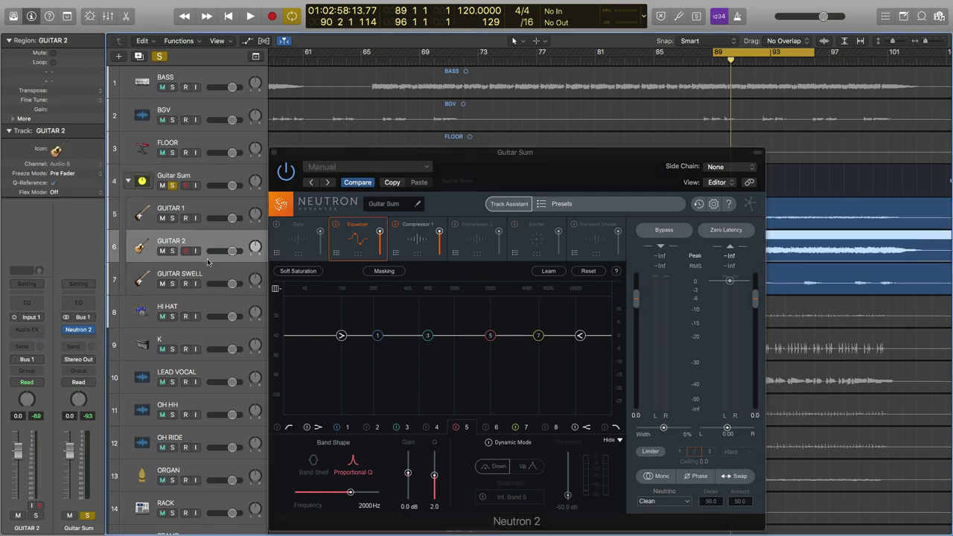
pyautogui.click(208, 276)
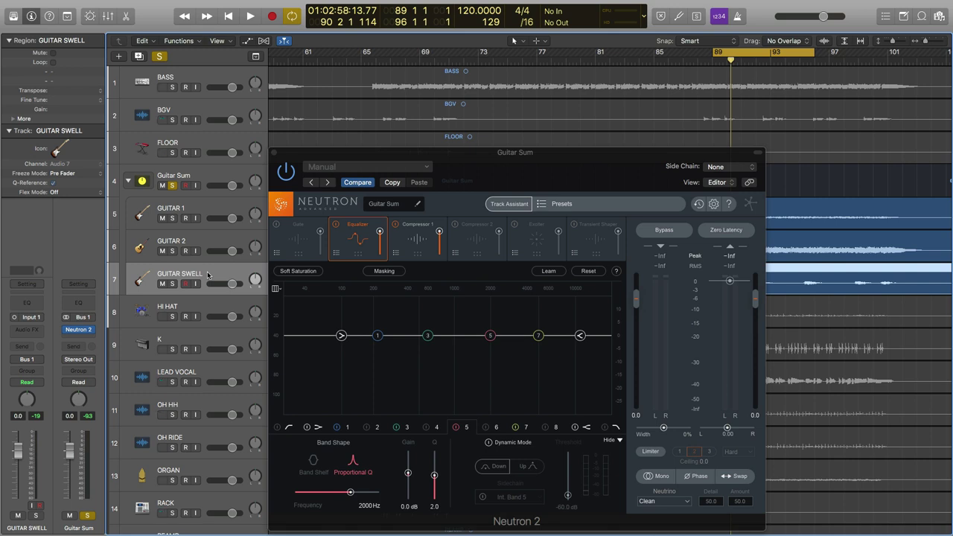
pyautogui.click(198, 178)
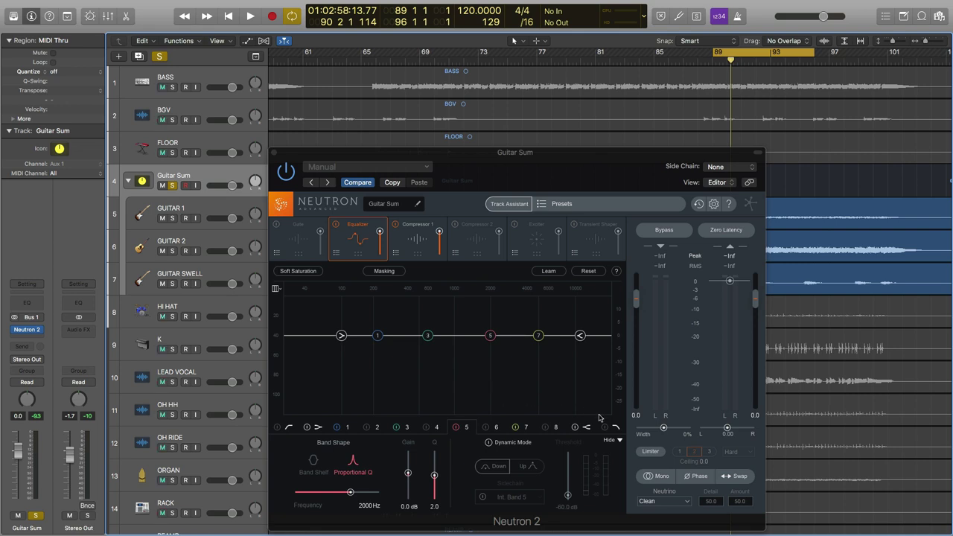
# Set Neutron's stereo Width to 41% while the guitars play back
pyautogui.press('space')
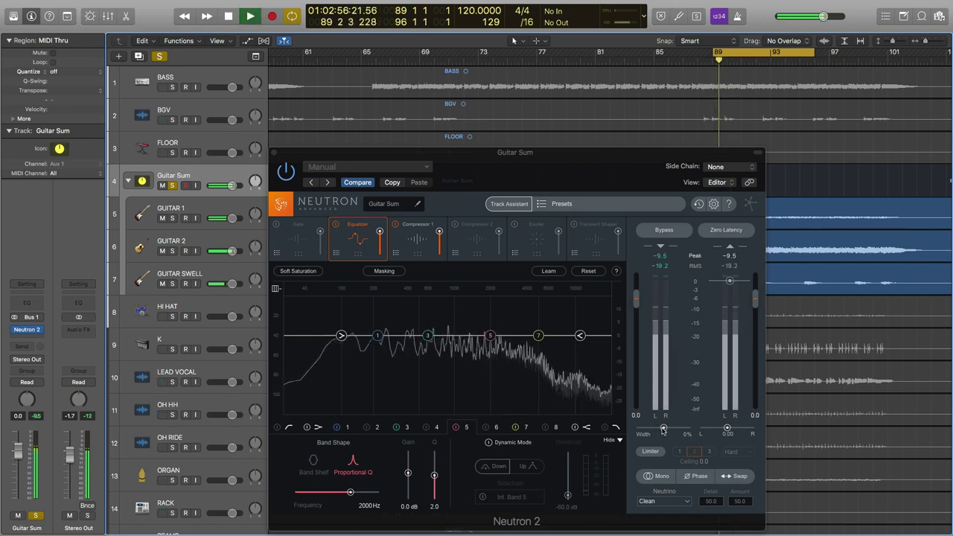
pyautogui.moveTo(663, 430); pyautogui.dragTo(675, 430)
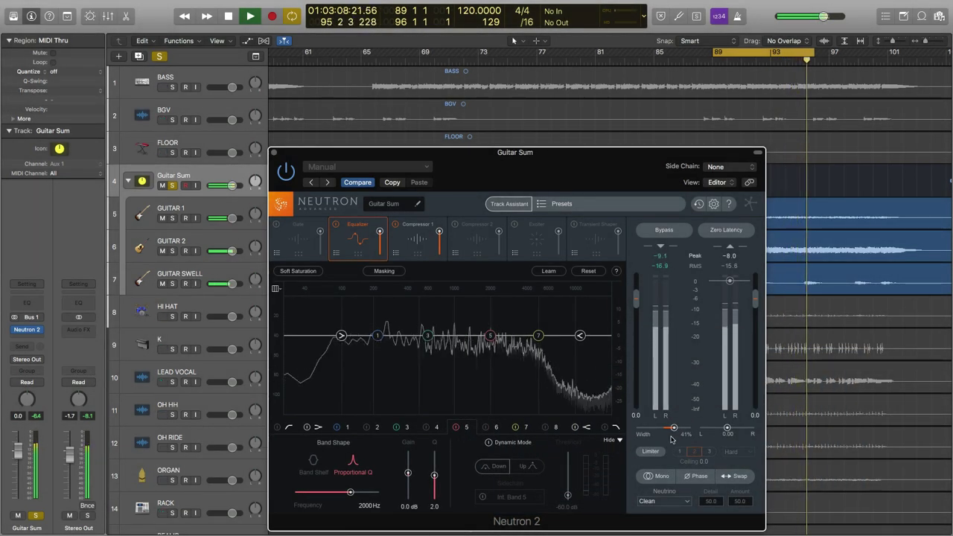
pyautogui.press('space')
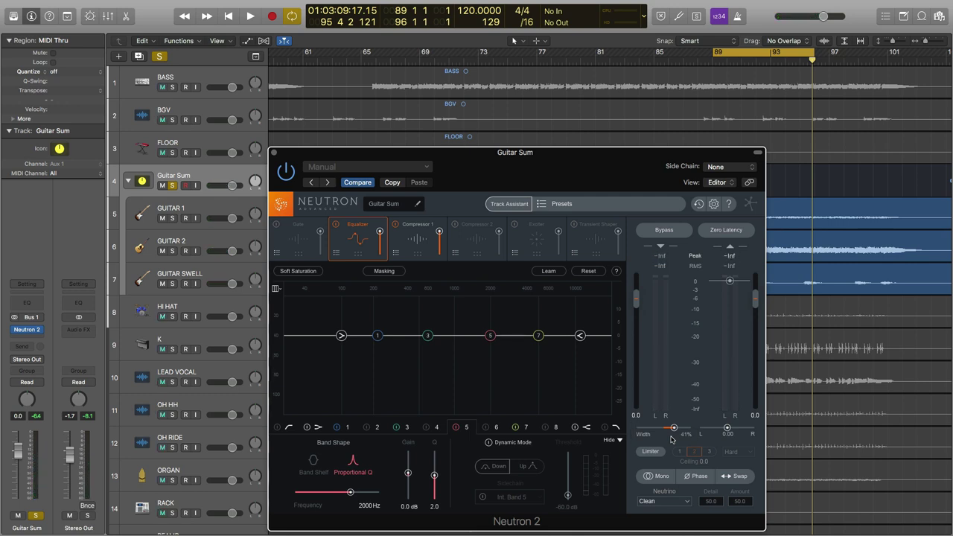
# A/B Neutron's bypass on the Guitar Sum bus during playback, turn Cycle off, and leave Neutron bypassed
pyautogui.click(656, 231)
pyautogui.press('space')
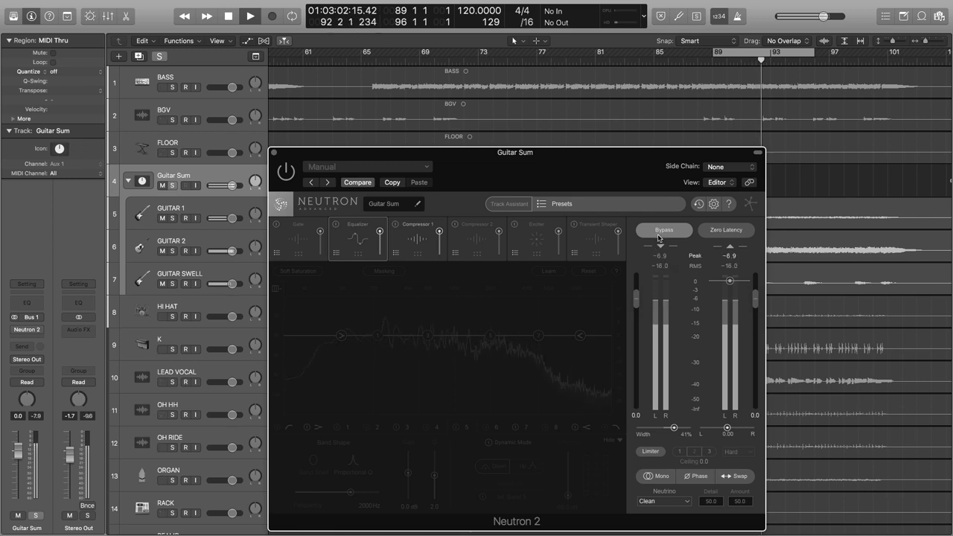
pyautogui.click(658, 232)
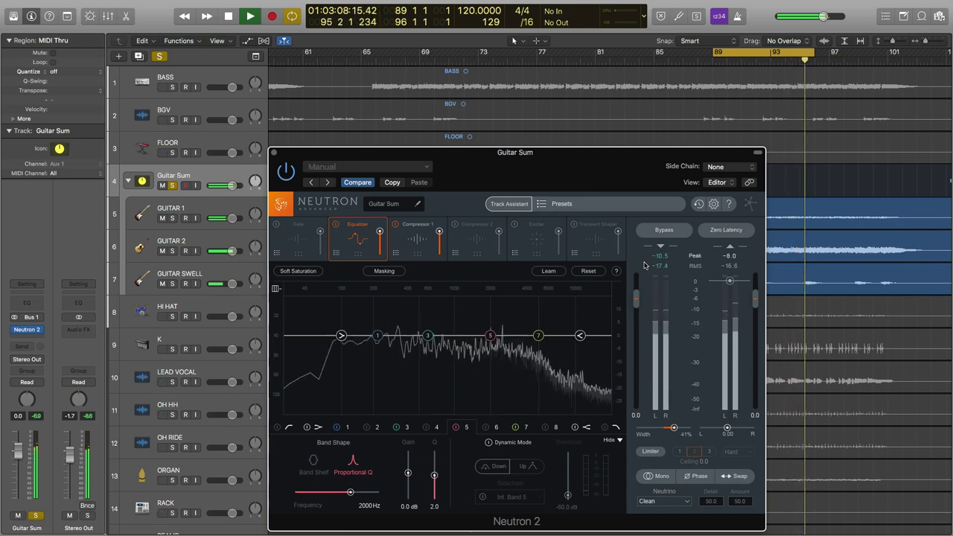
pyautogui.press('space')
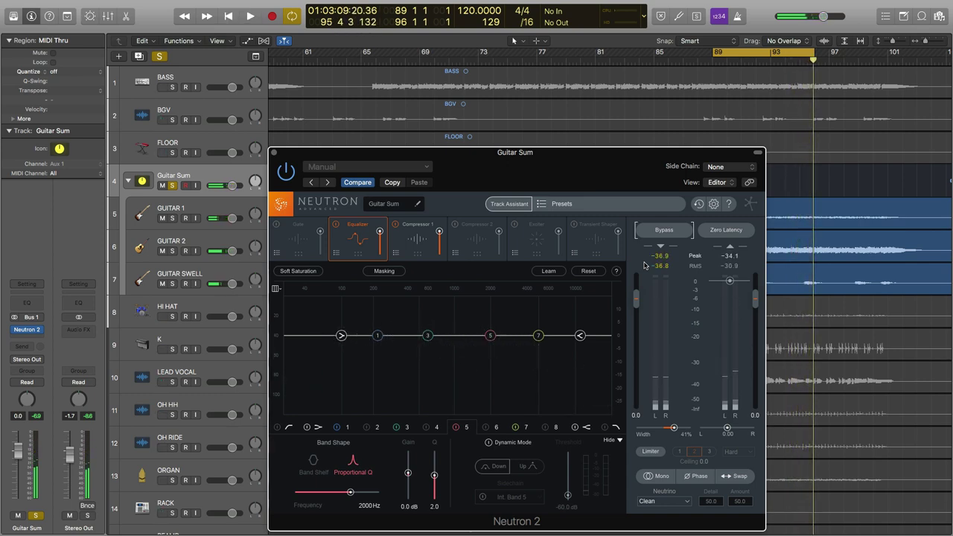
pyautogui.press('space')
pyautogui.click(659, 232)
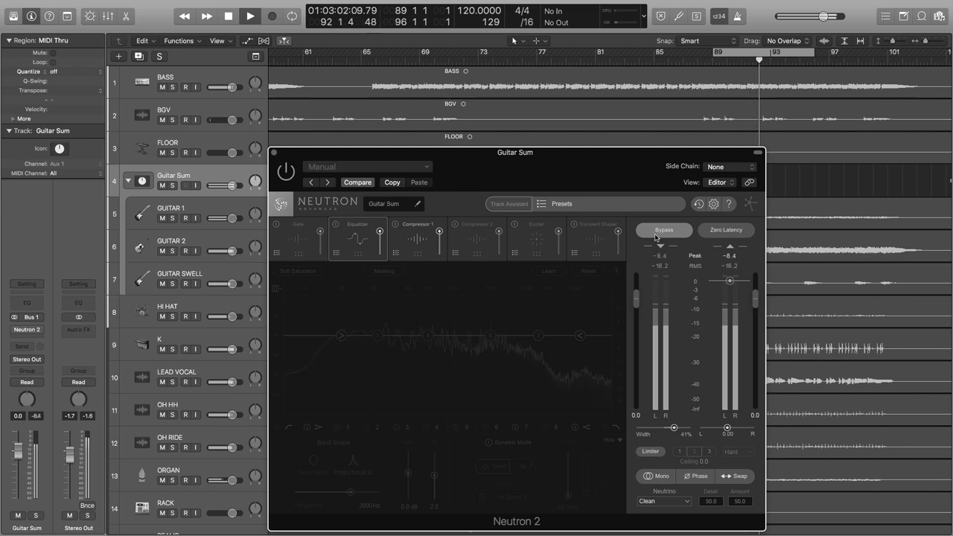
pyautogui.click(656, 232)
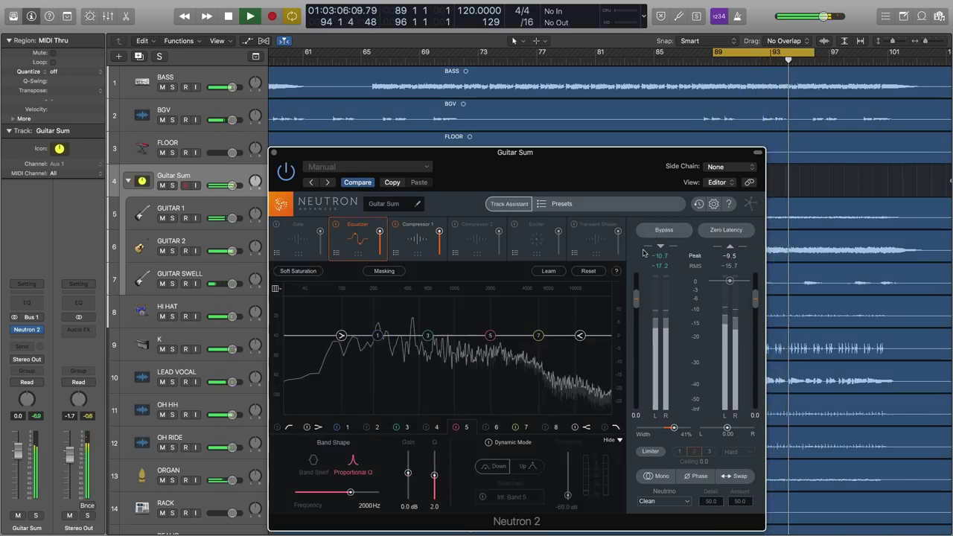
pyautogui.press('c')
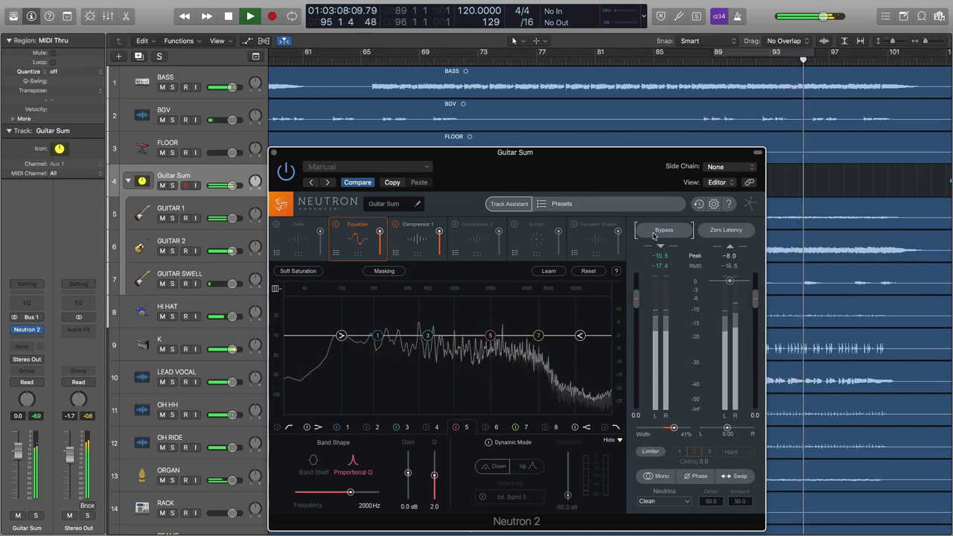
pyautogui.click(653, 232)
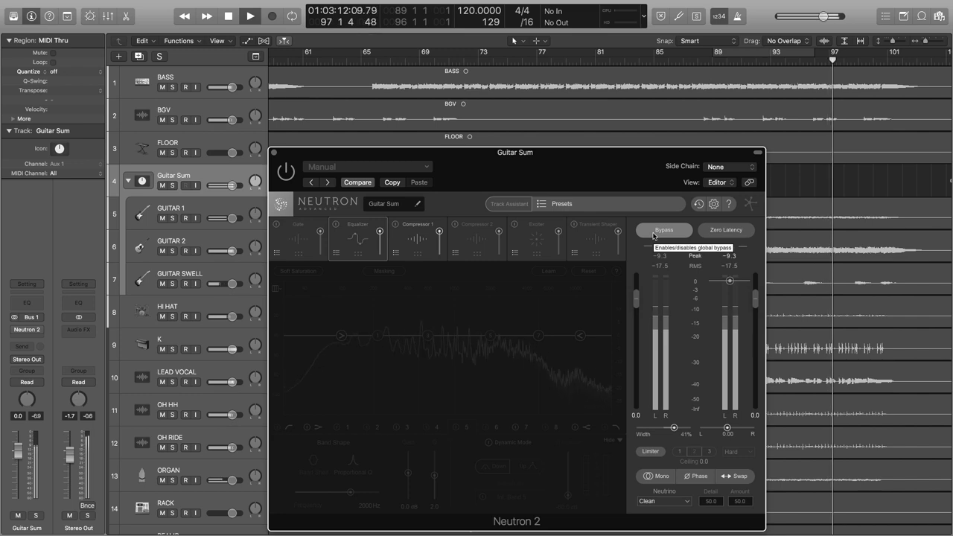
# Turn Neutron's processing back on for the Guitar Sum bus
pyautogui.click(654, 232)
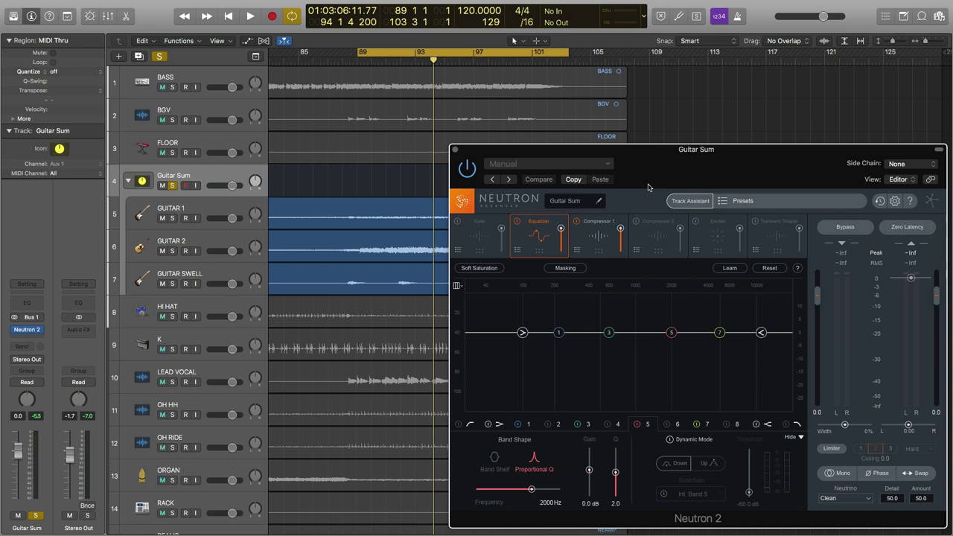
# Run Track Assistant with Guitar, Upfront style and High intensity, advancing to the listening stage
pyautogui.click(680, 201)
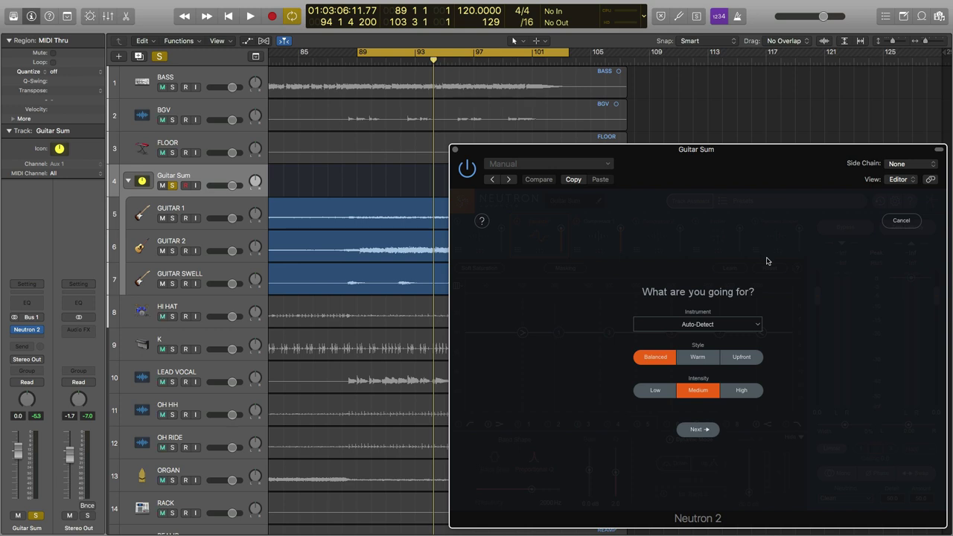
pyautogui.click(719, 325)
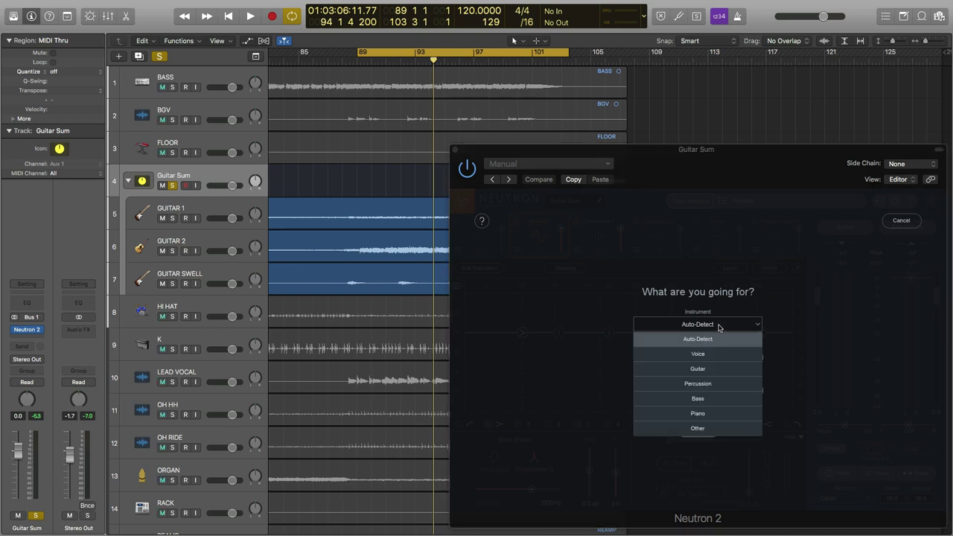
pyautogui.click(711, 367)
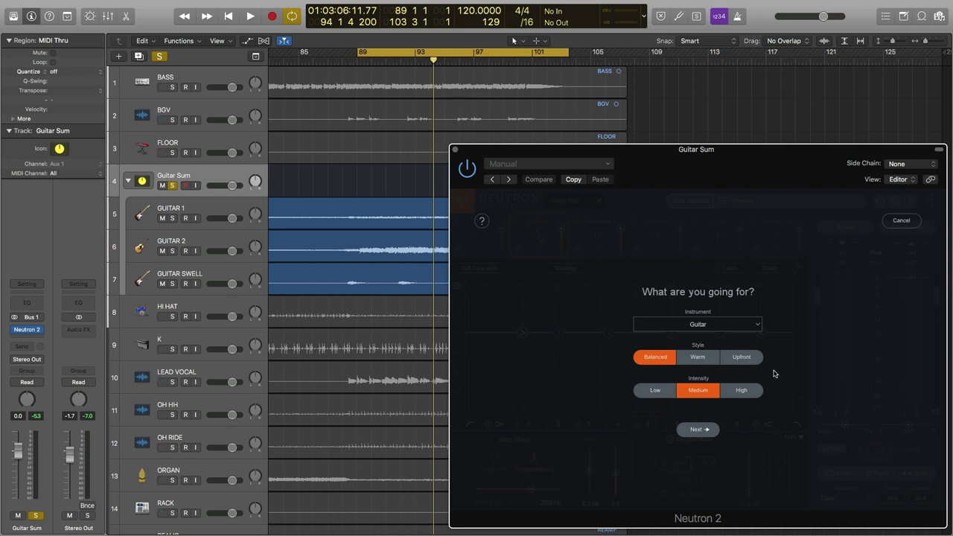
pyautogui.click(754, 359)
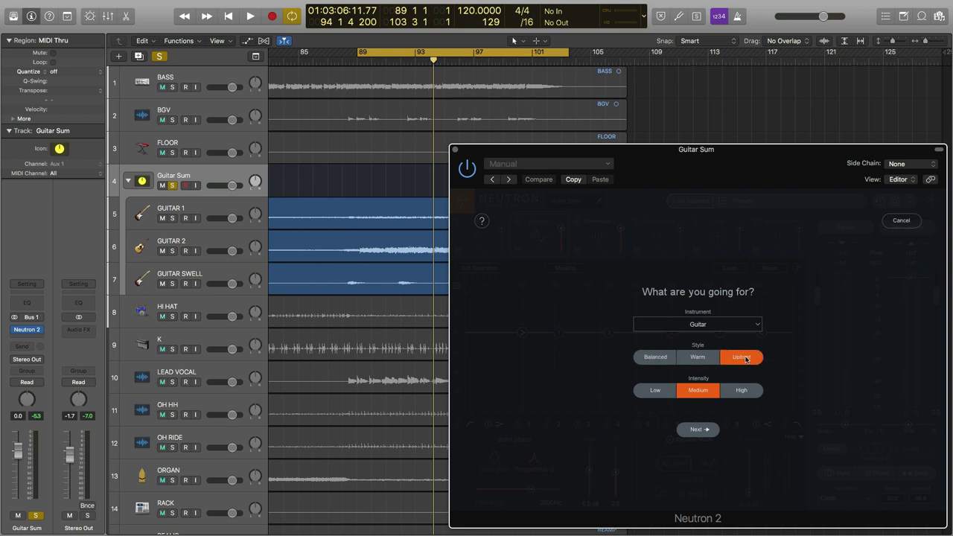
pyautogui.click(736, 393)
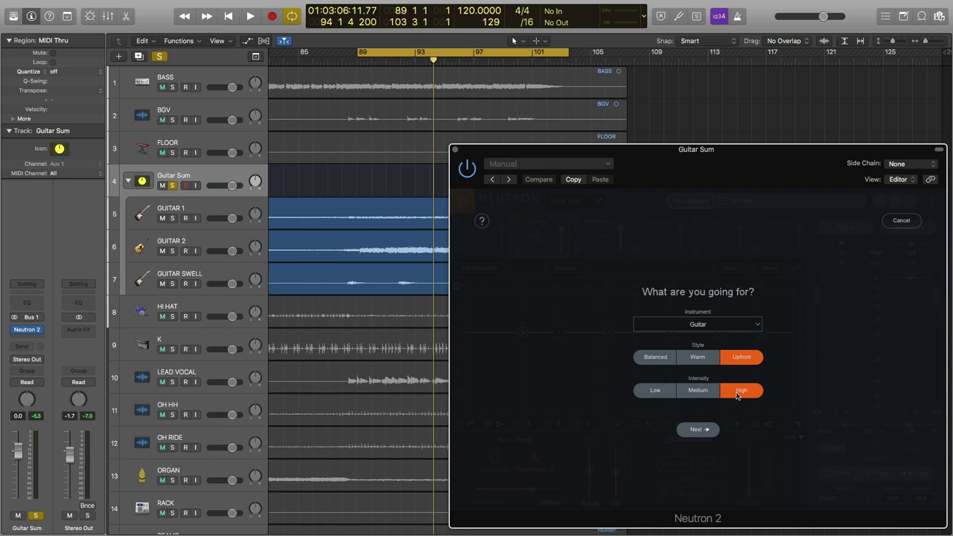
pyautogui.click(697, 430)
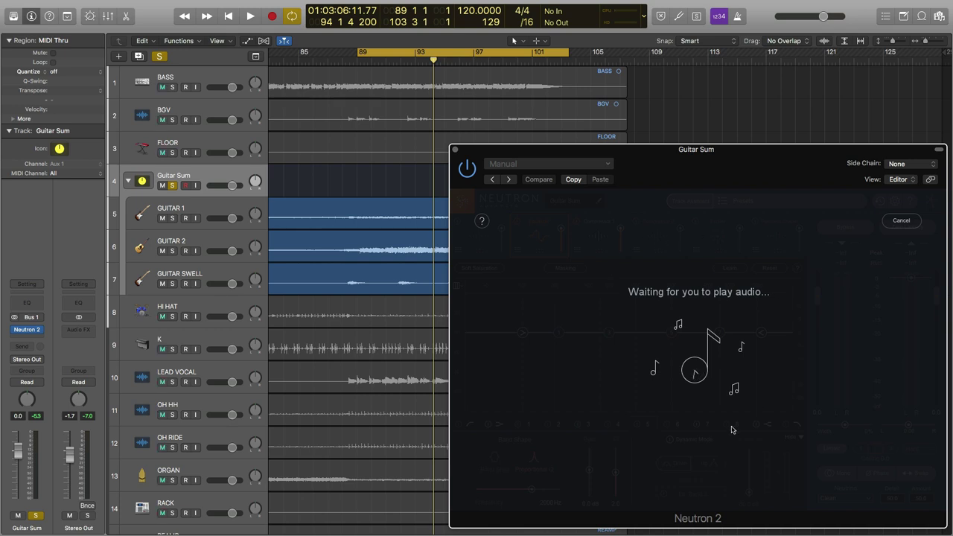
# Play the guitars until Track Assistant finishes its analysis, then stop playback
pyautogui.press('space')
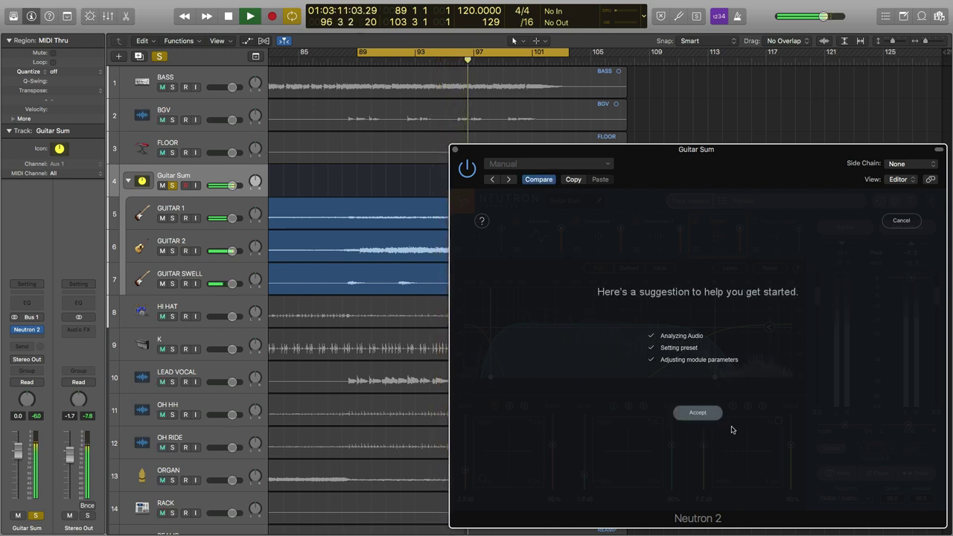
pyautogui.press('space')
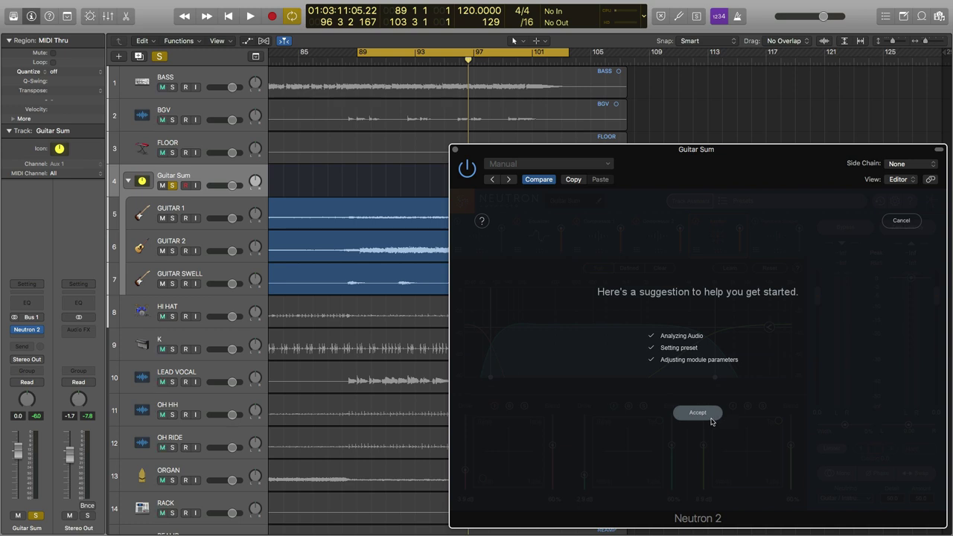
pyautogui.click(710, 419)
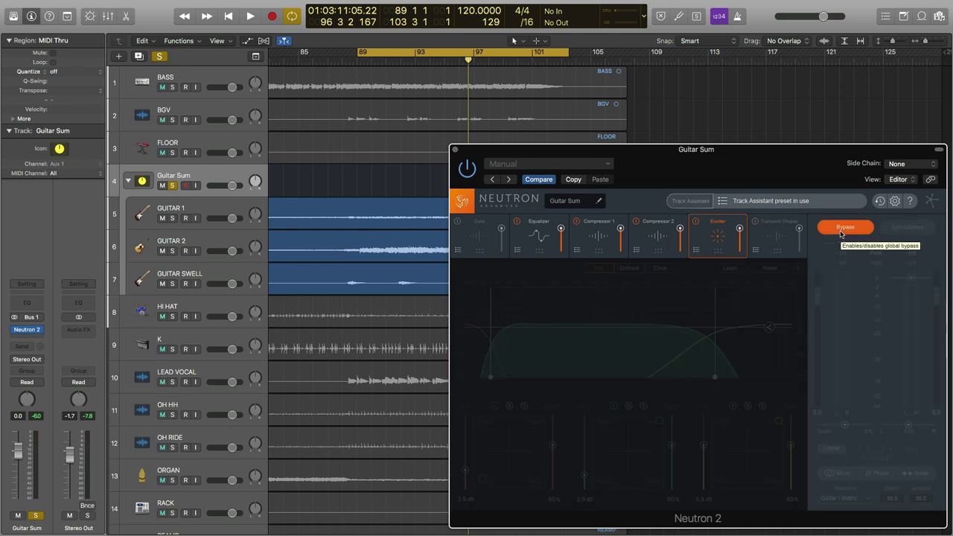
pyautogui.press('space')
pyautogui.press('c')
pyautogui.click(841, 232)
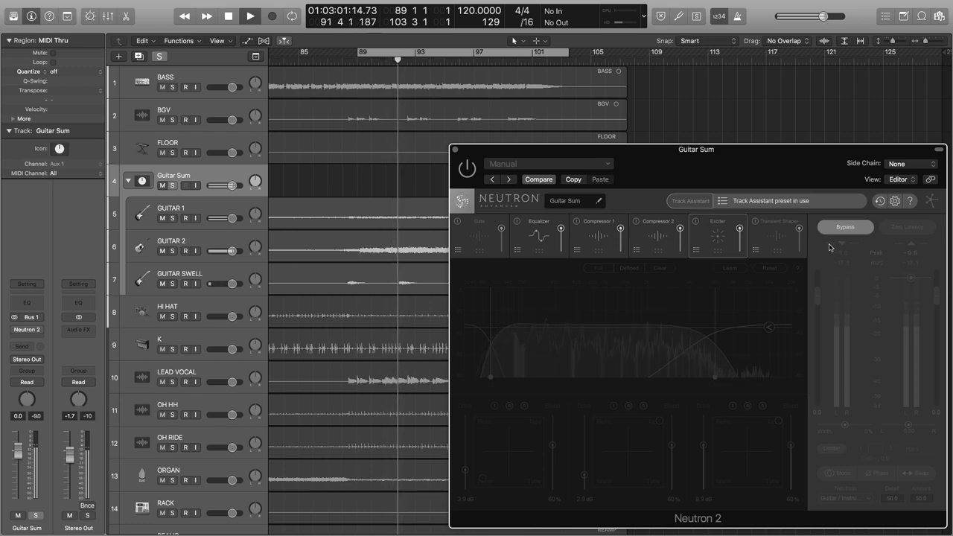
pyautogui.click(846, 230)
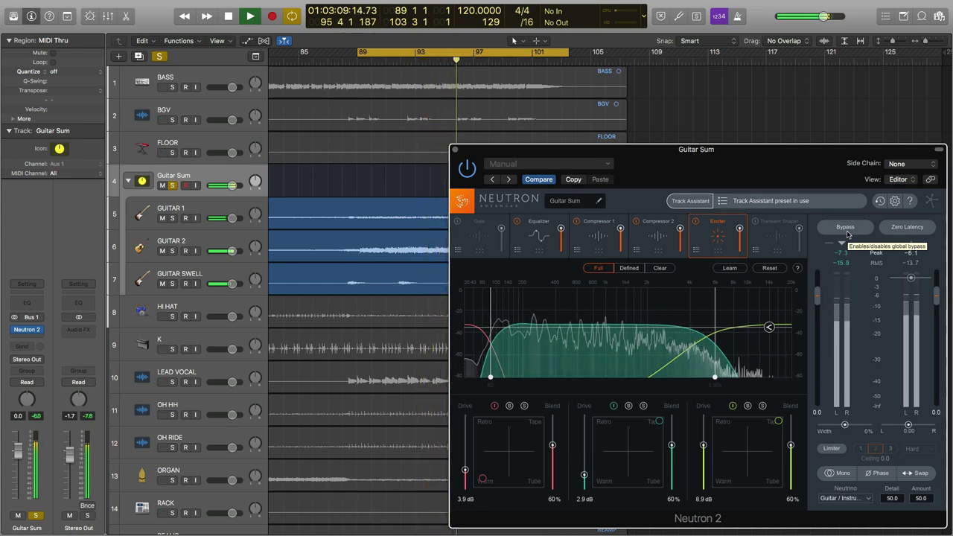
pyautogui.click(846, 235)
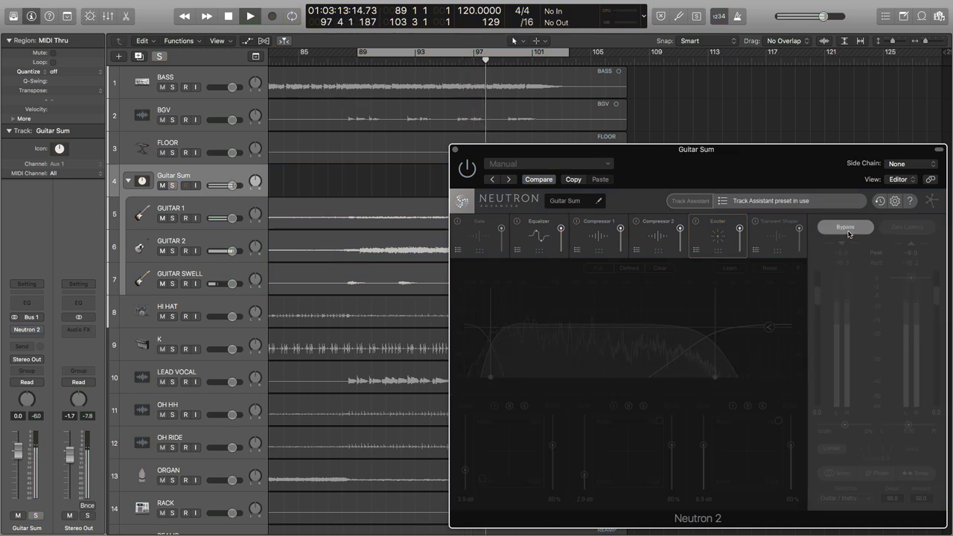
pyautogui.click(846, 228)
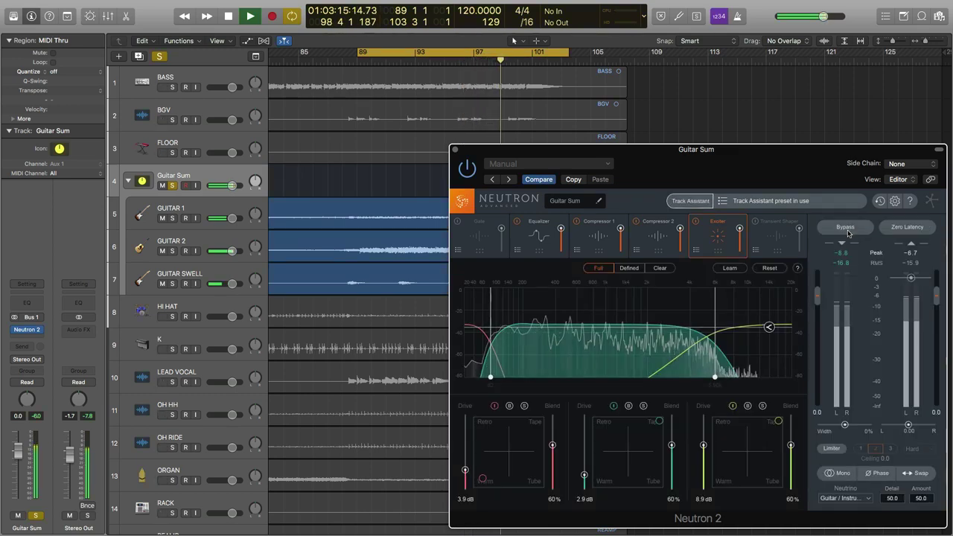
pyautogui.press('c')
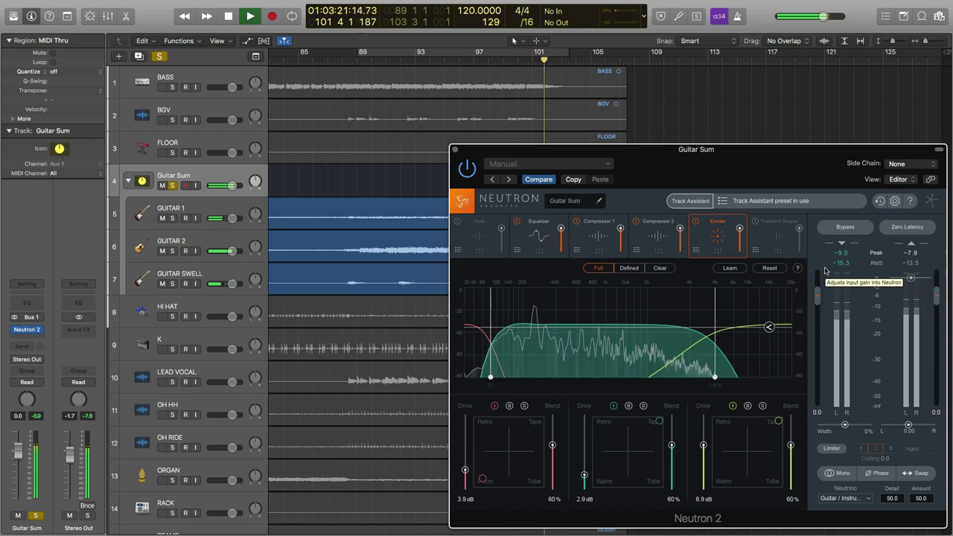
pyautogui.press('space')
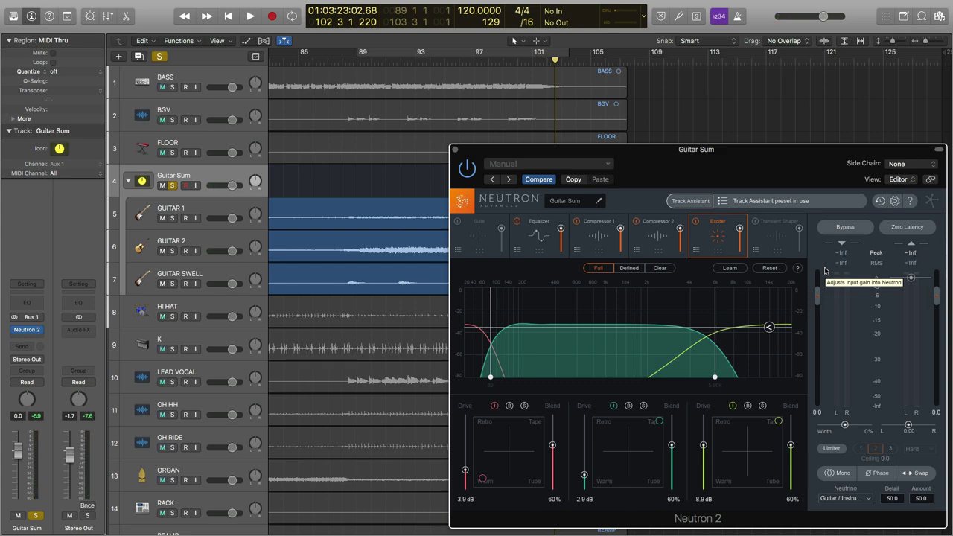
pyautogui.press('space')
pyautogui.click(855, 228)
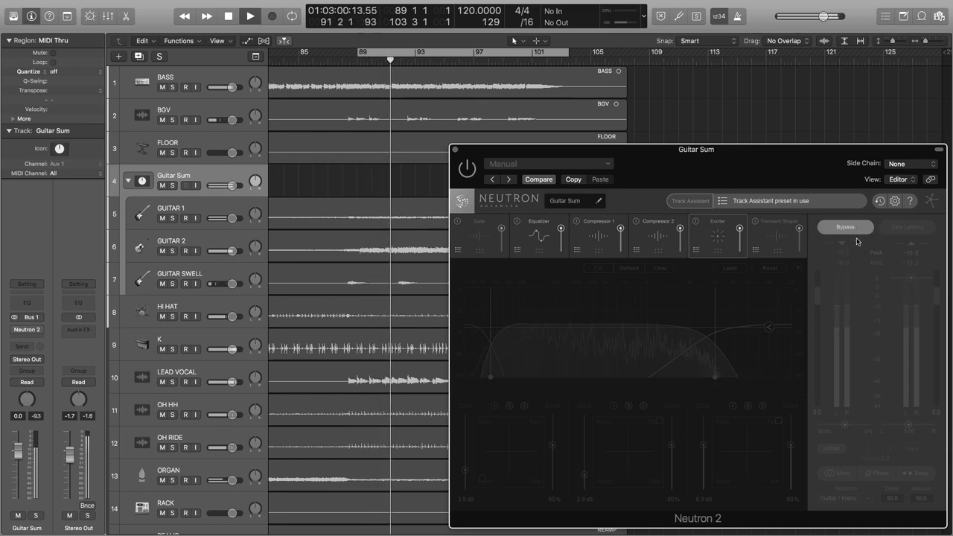
pyautogui.click(854, 230)
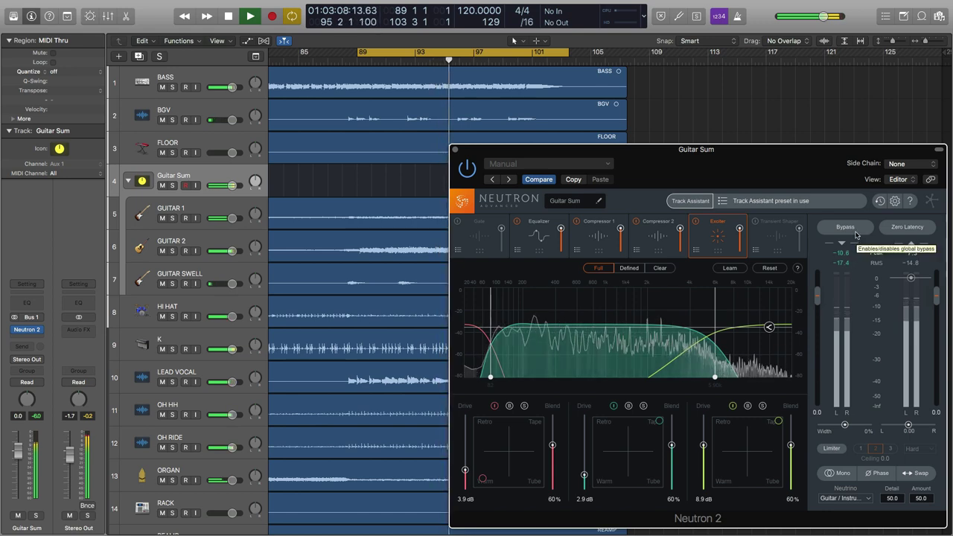
pyautogui.click(846, 227)
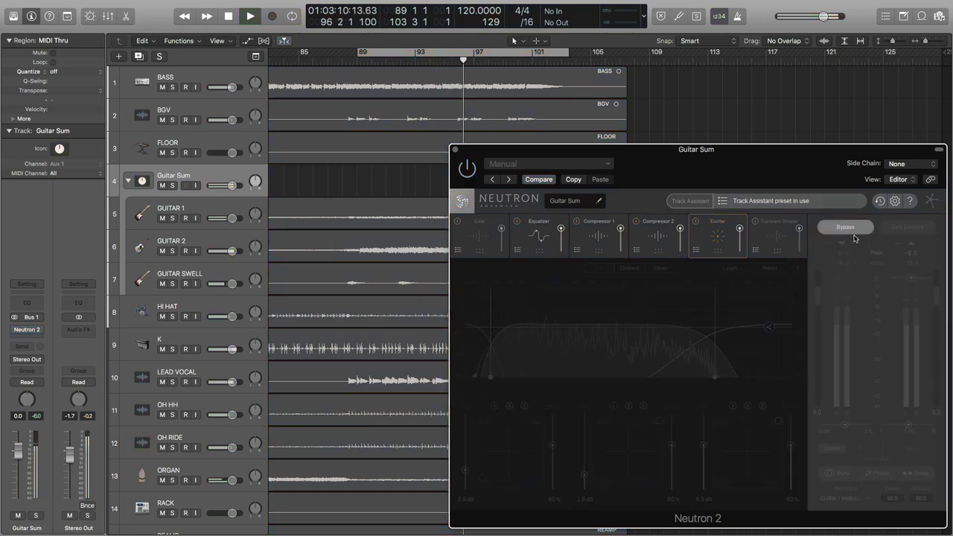
pyautogui.click(852, 231)
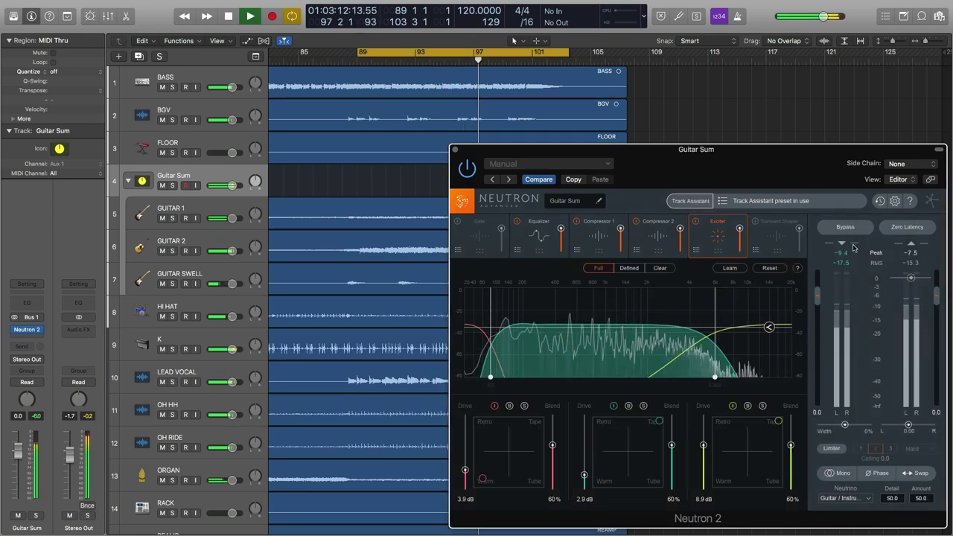
pyautogui.press('c')
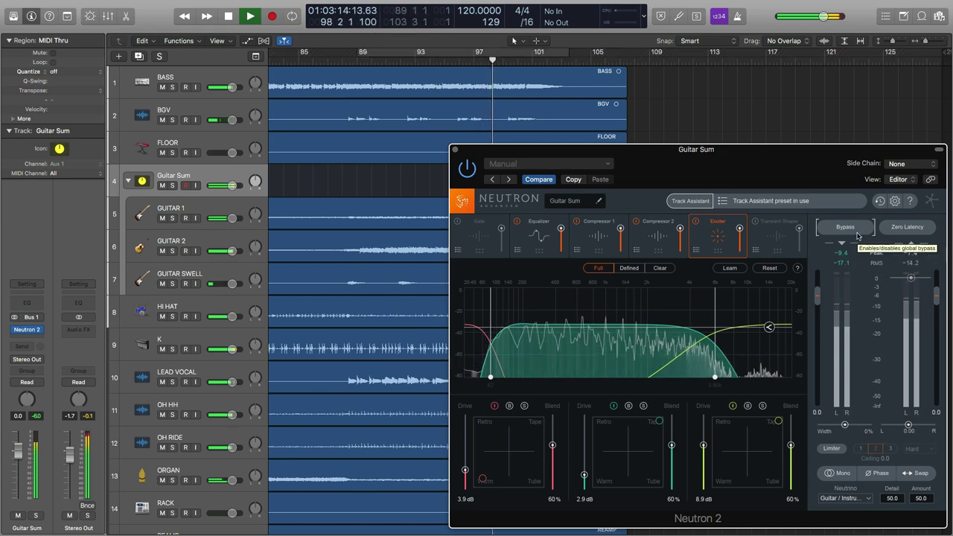
pyautogui.click(857, 236)
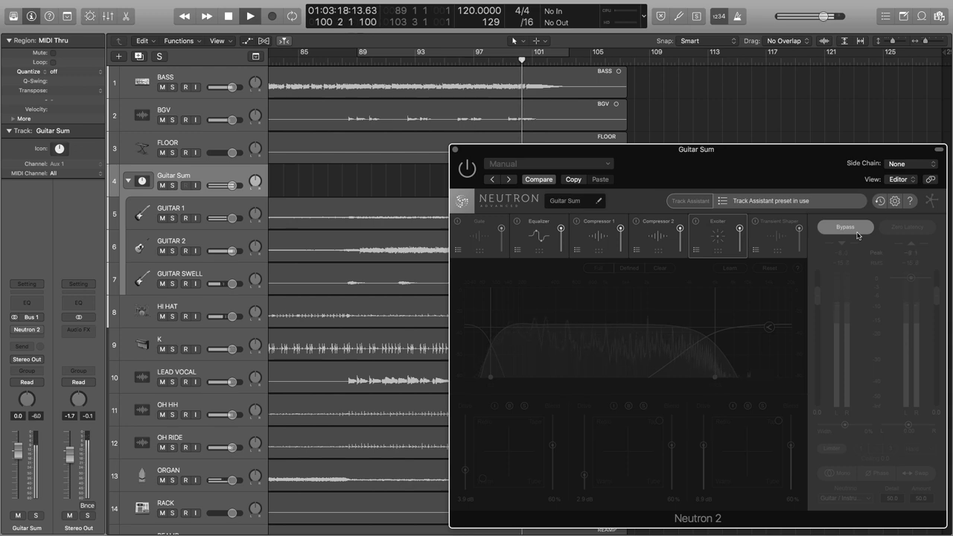
pyautogui.click(857, 235)
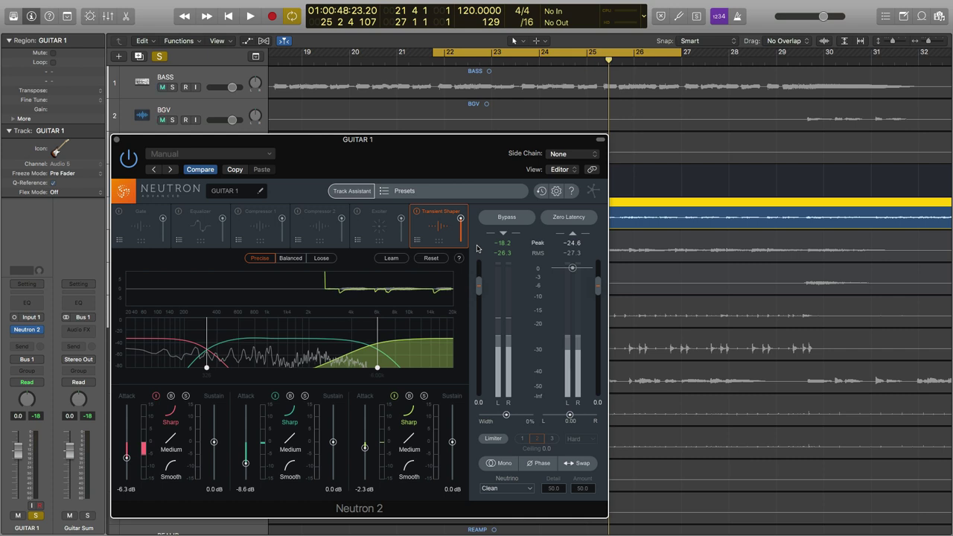
# Compare Guitar 1 with Neutron bypassed and active during playback
pyautogui.click(507, 217)
pyautogui.press('space')
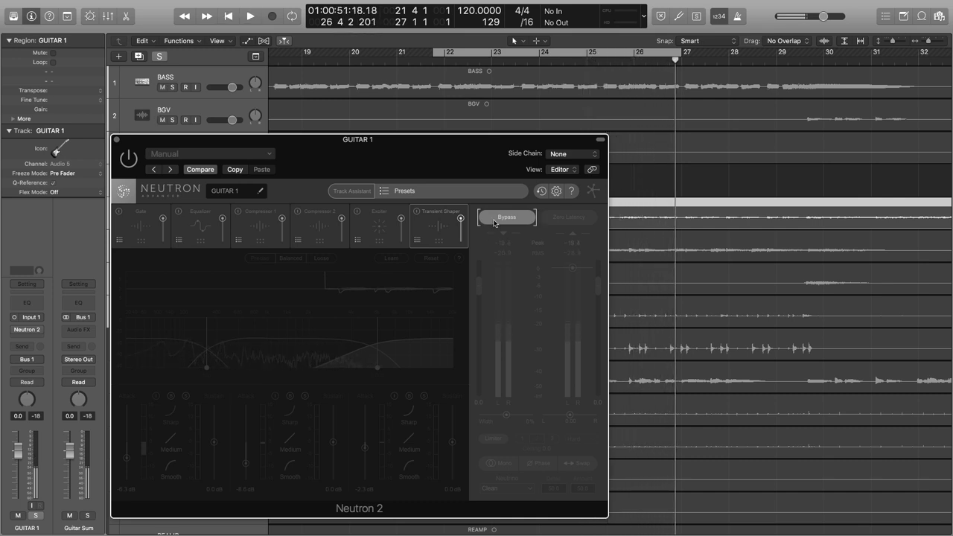
pyautogui.click(493, 221)
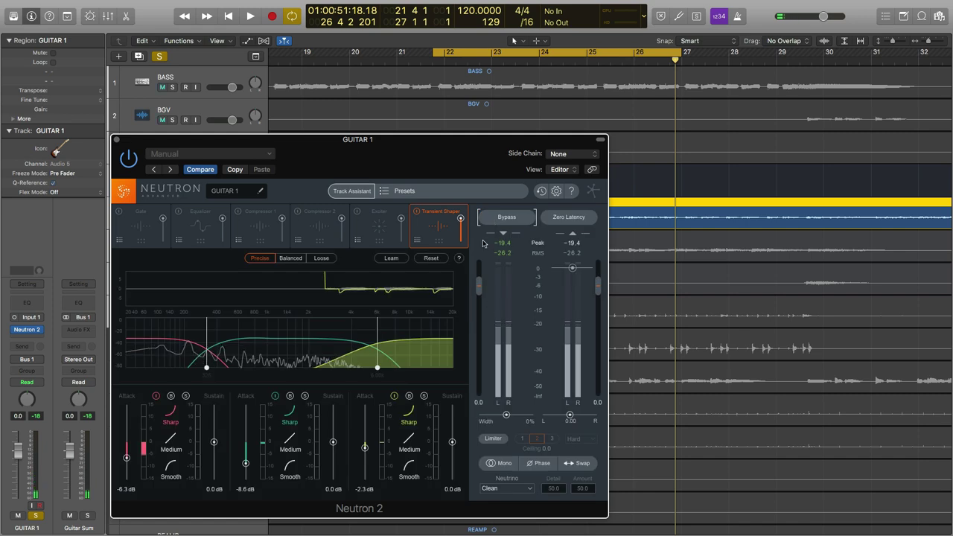
pyautogui.press('space')
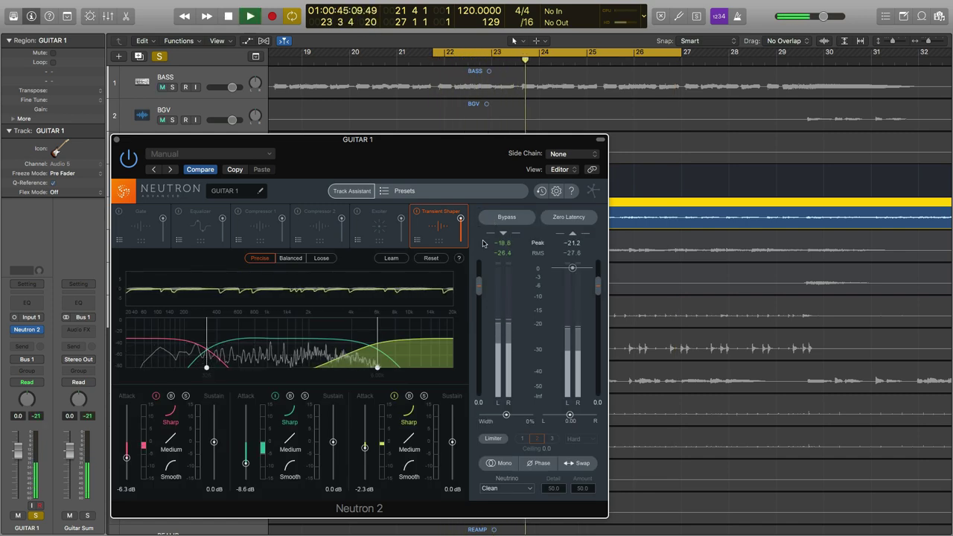
pyautogui.click(499, 220)
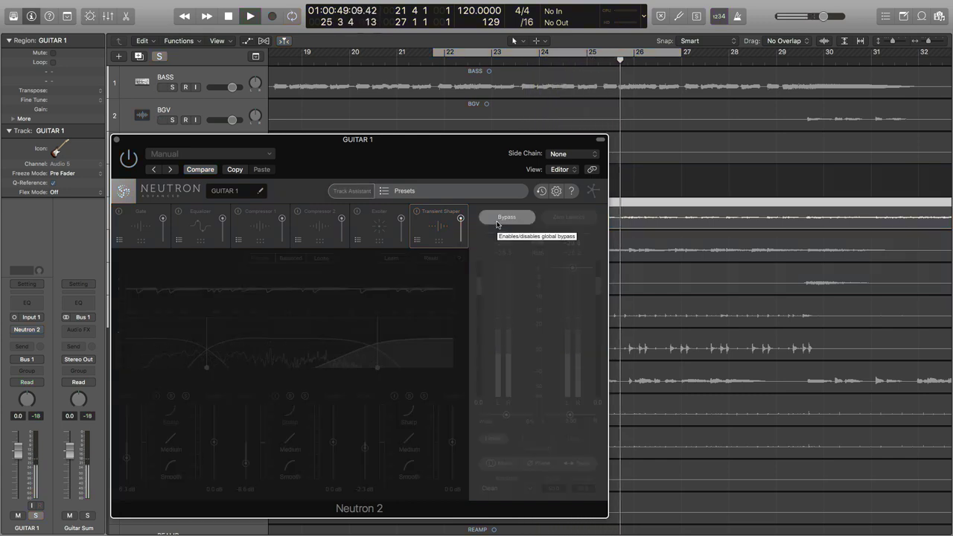
pyautogui.click(497, 222)
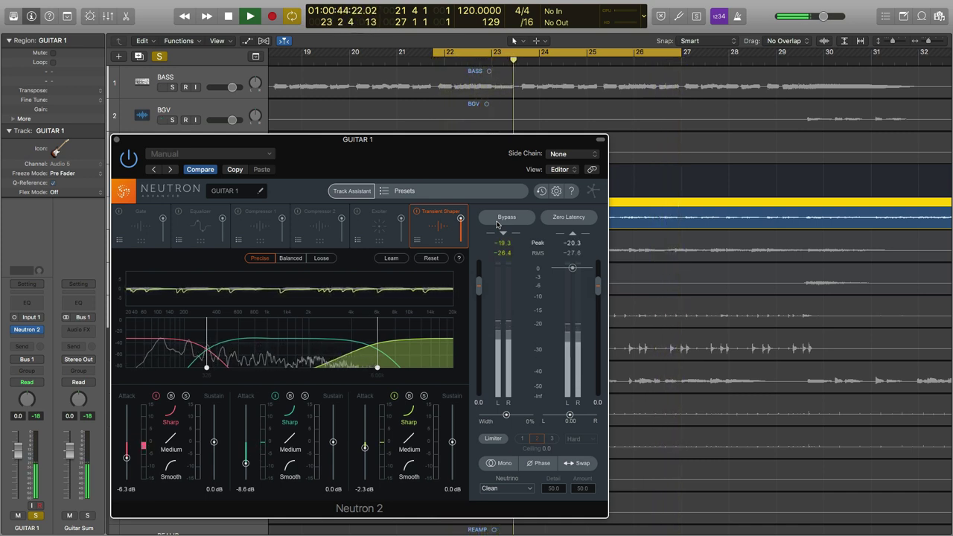
pyautogui.press('space')
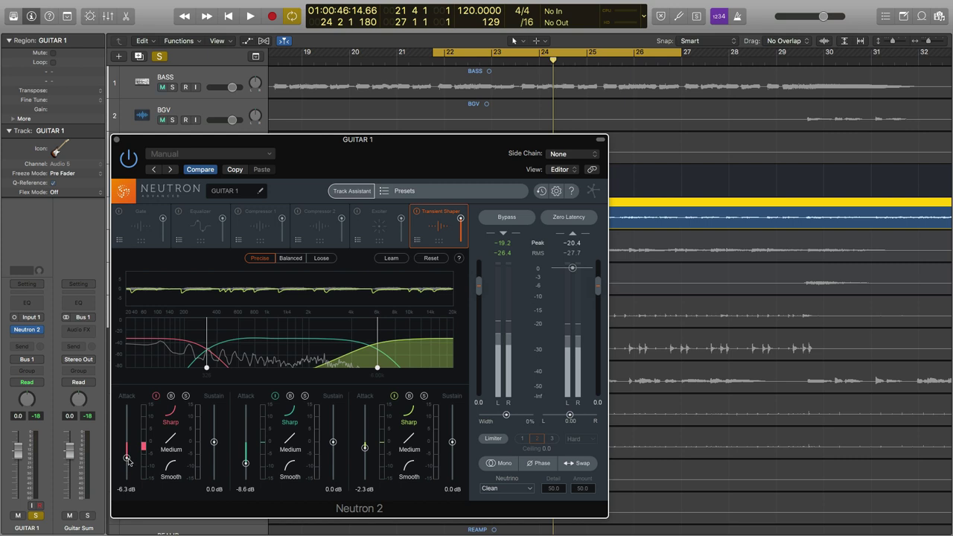
# Set Transient Shaper attack to -5.5 dB on the low band and -7.6 dB on the mid band
pyautogui.keyDown('alt'); pyautogui.click(127, 459); pyautogui.keyUp('alt')
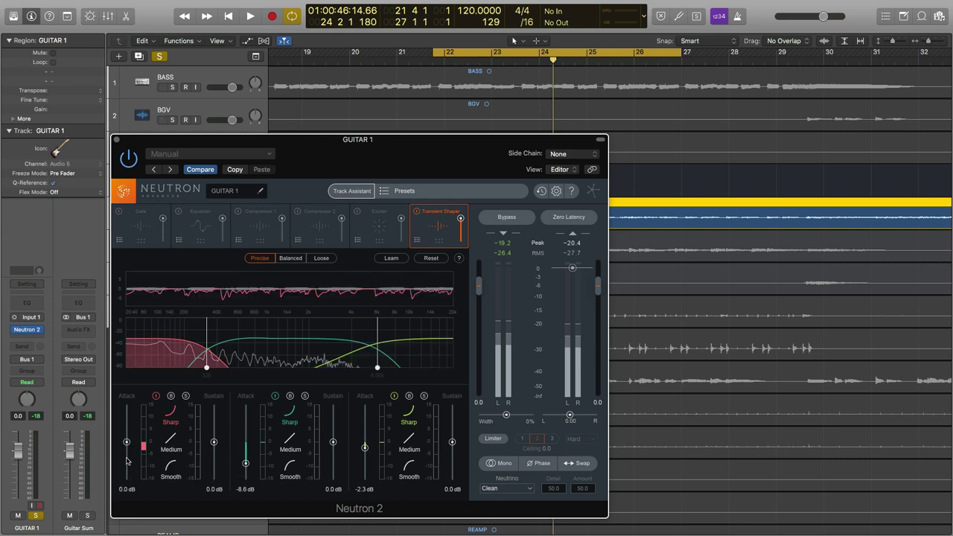
pyautogui.keyDown('alt'); pyautogui.click(246, 464); pyautogui.keyUp('alt')
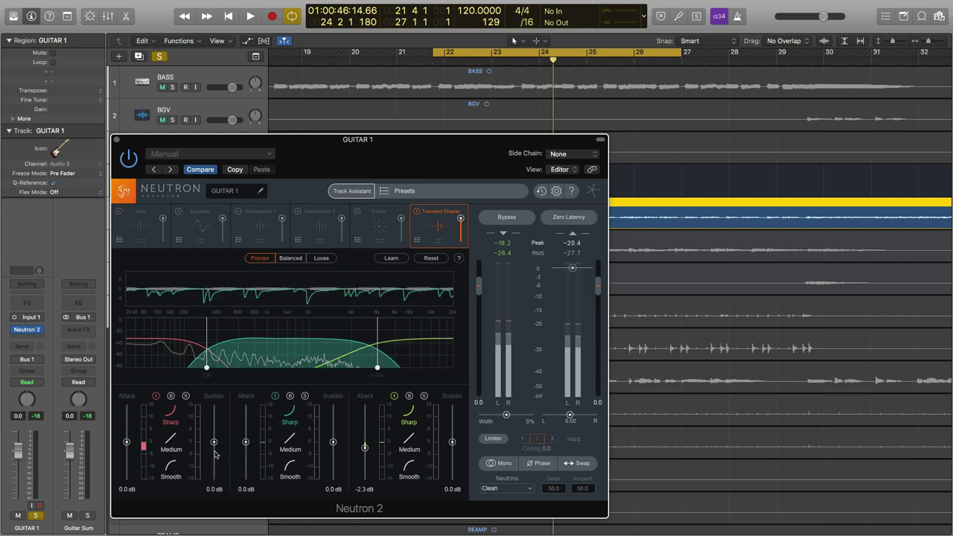
pyautogui.click(127, 442)
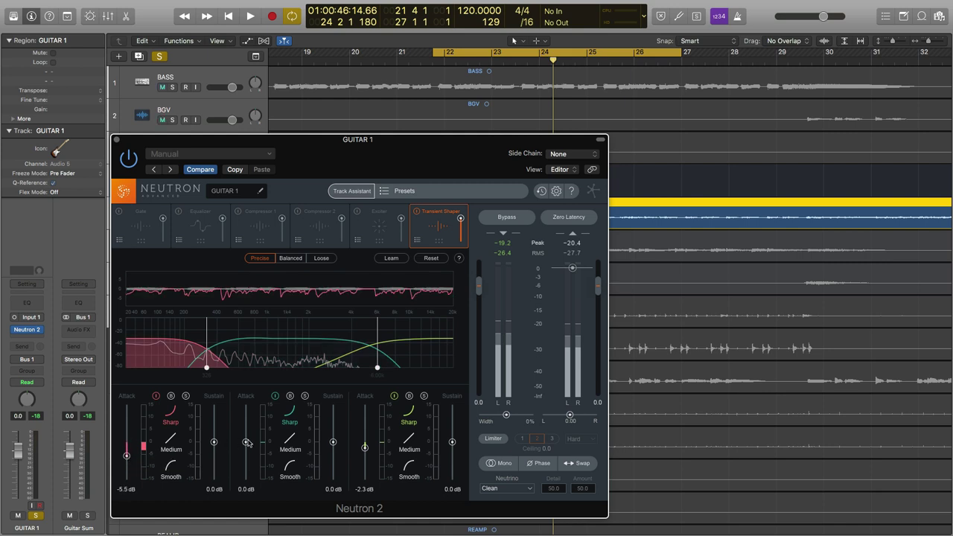
pyautogui.moveTo(247, 443); pyautogui.dragTo(247, 448)
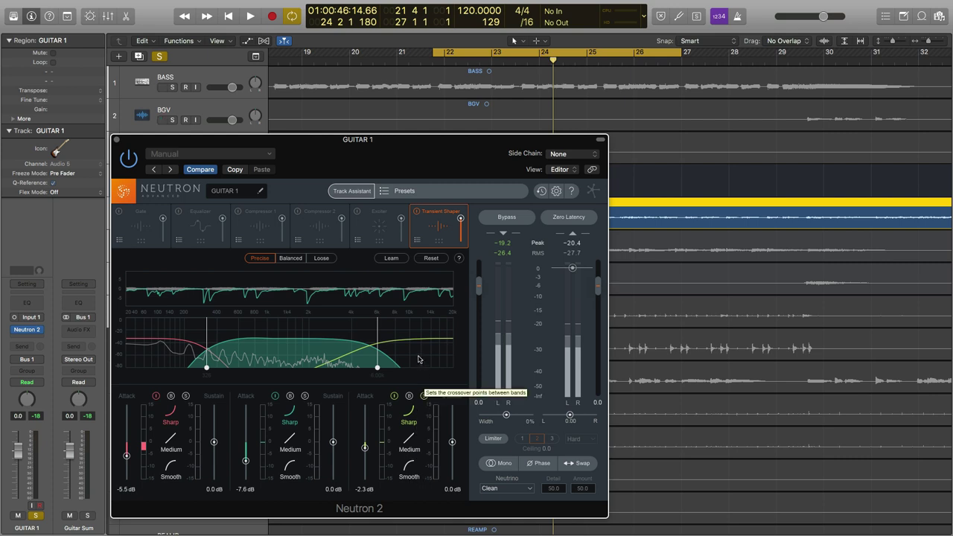
# Solo Guitar 1's transient bands in turn during playback: high, then mid, then low
pyautogui.click(418, 359)
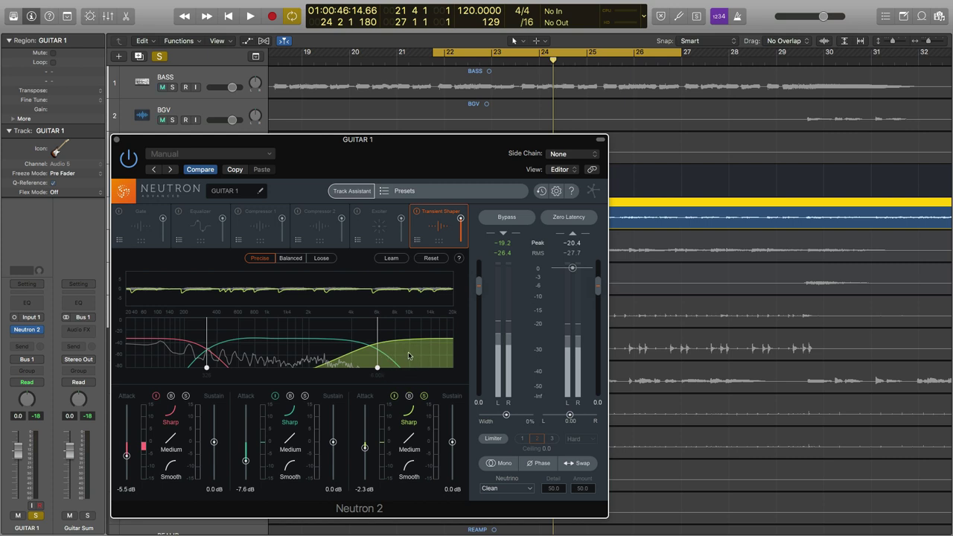
pyautogui.press('space')
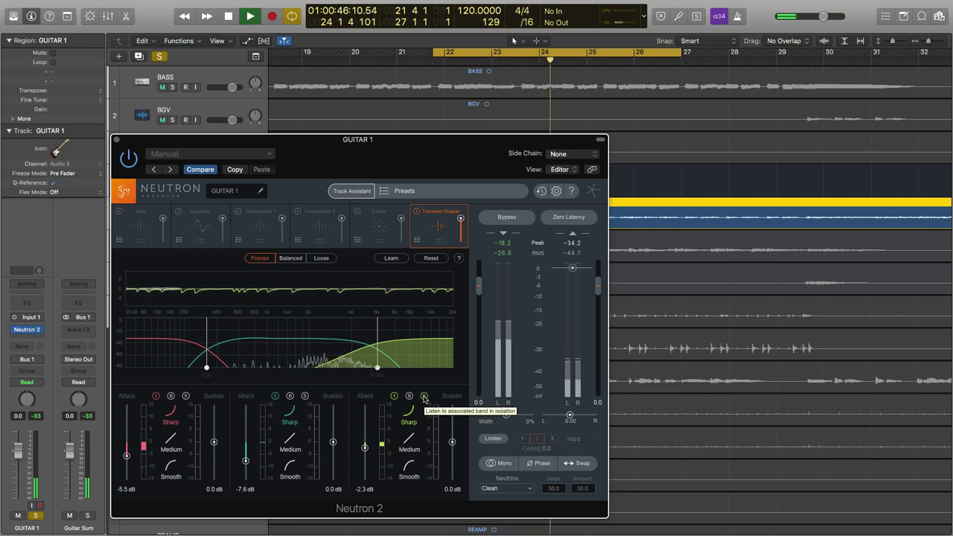
pyautogui.press('space')
pyautogui.click(423, 396)
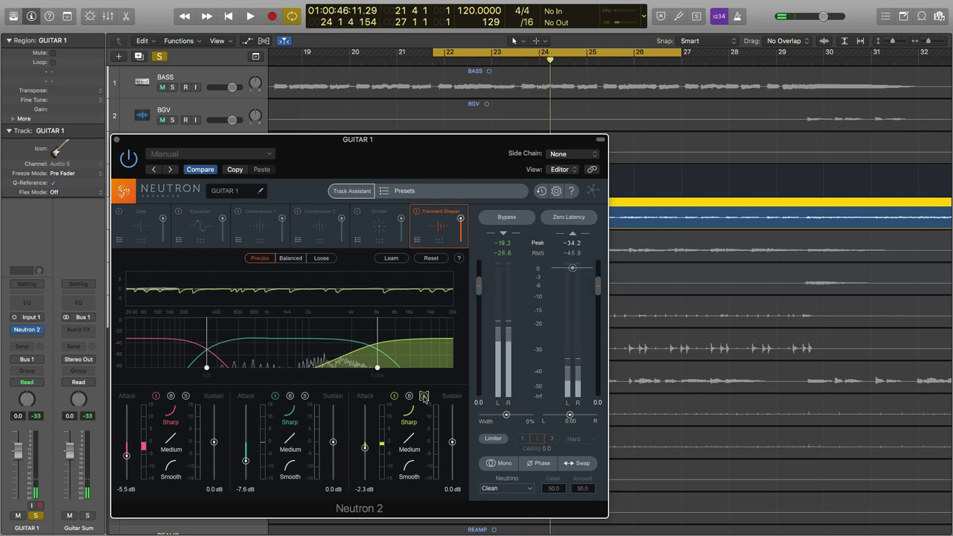
pyautogui.click(304, 396)
pyautogui.press('space')
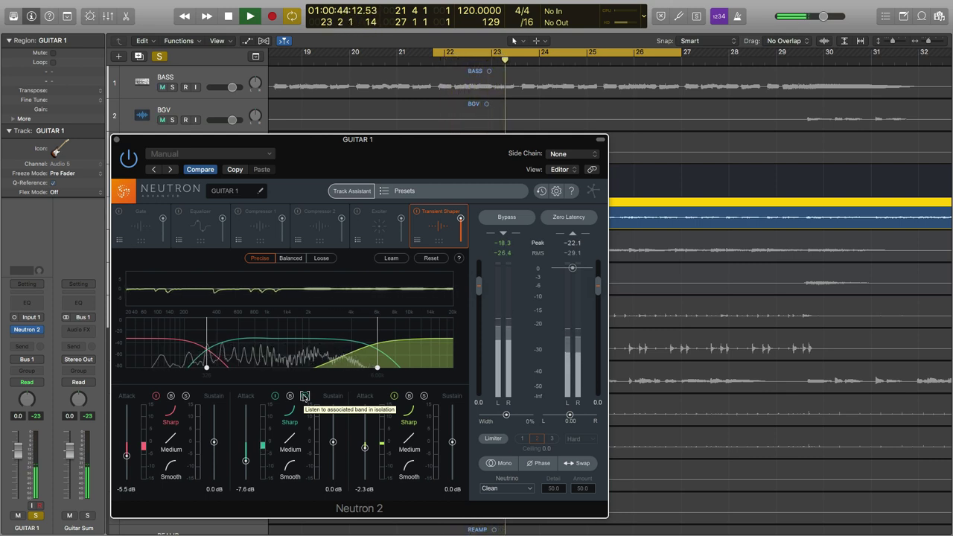
pyautogui.press('space')
pyautogui.click(185, 395)
pyautogui.press('space')
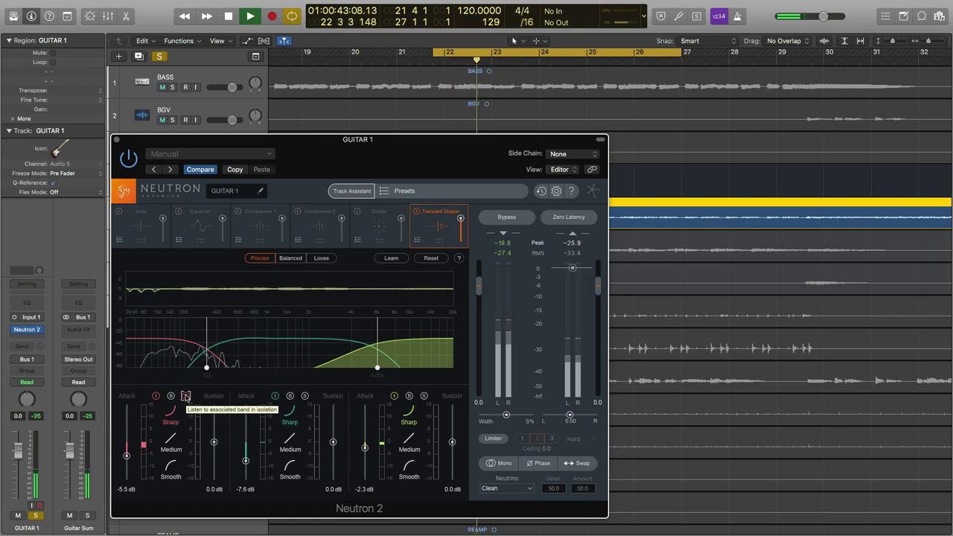
pyautogui.press('space')
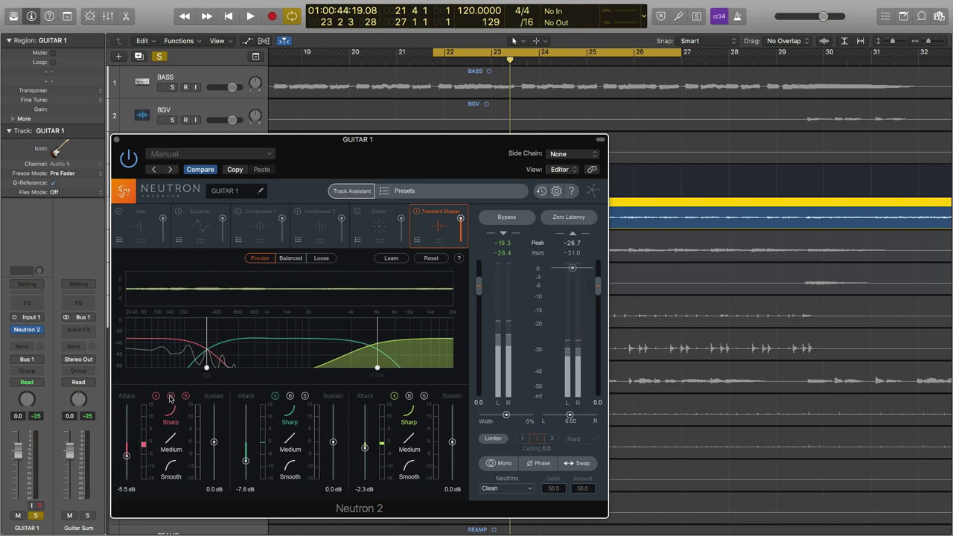
pyautogui.press('space')
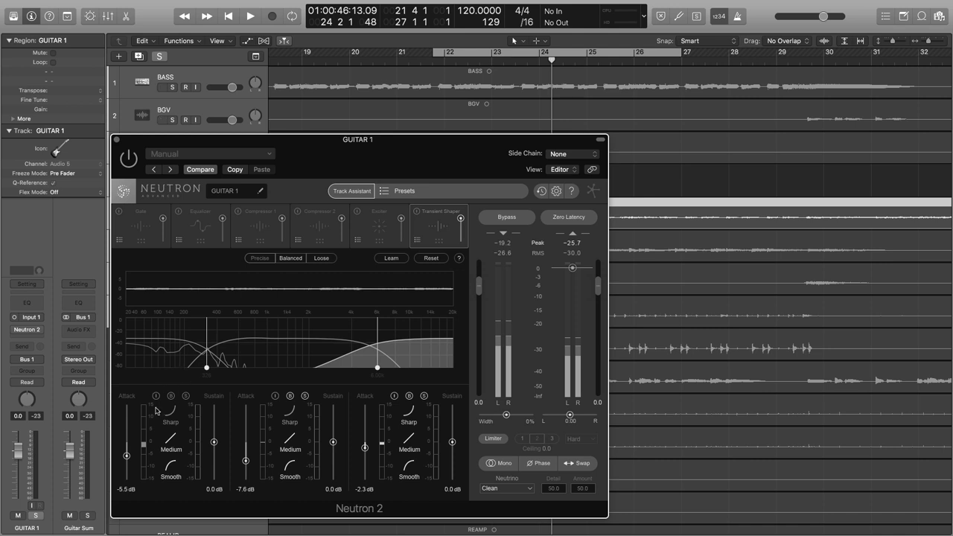
pyautogui.press('space')
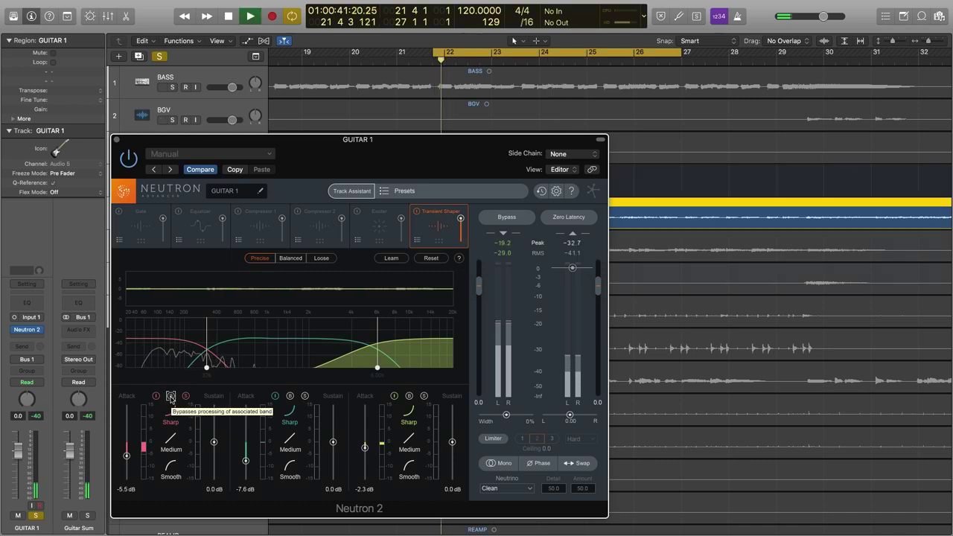
pyautogui.click(171, 397)
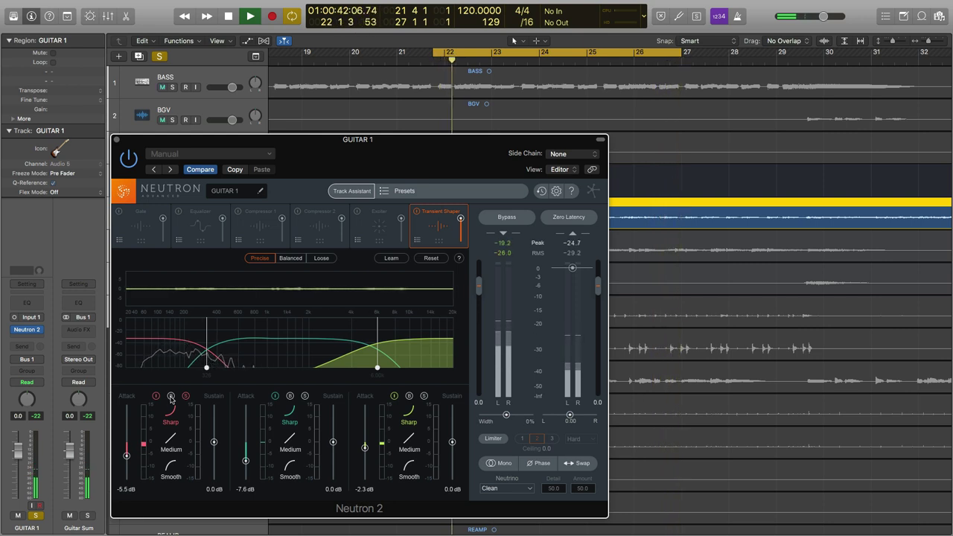
pyautogui.press('space')
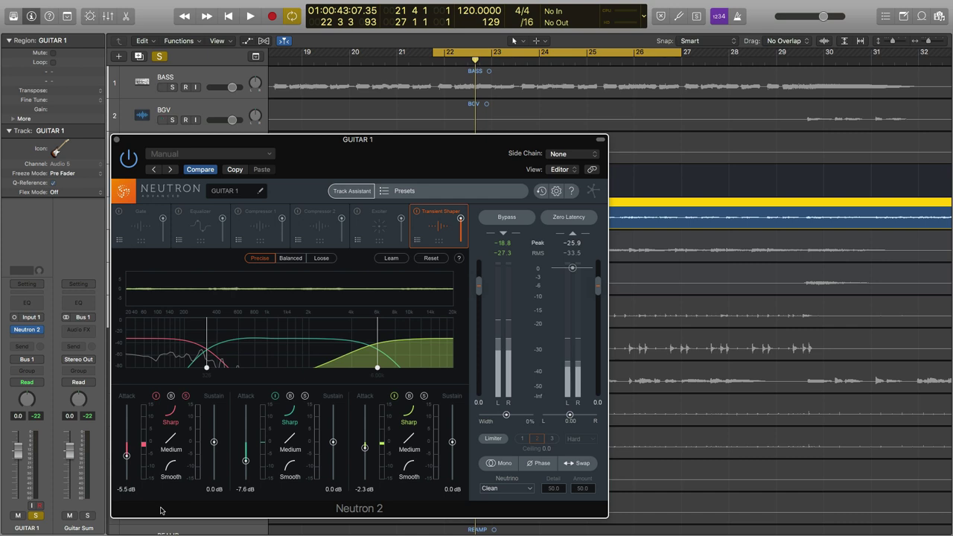
# Raise Transient Shaper attacks to 5.5 dB low, 6.3 dB mid and 5.5 dB high
pyautogui.click(126, 459)
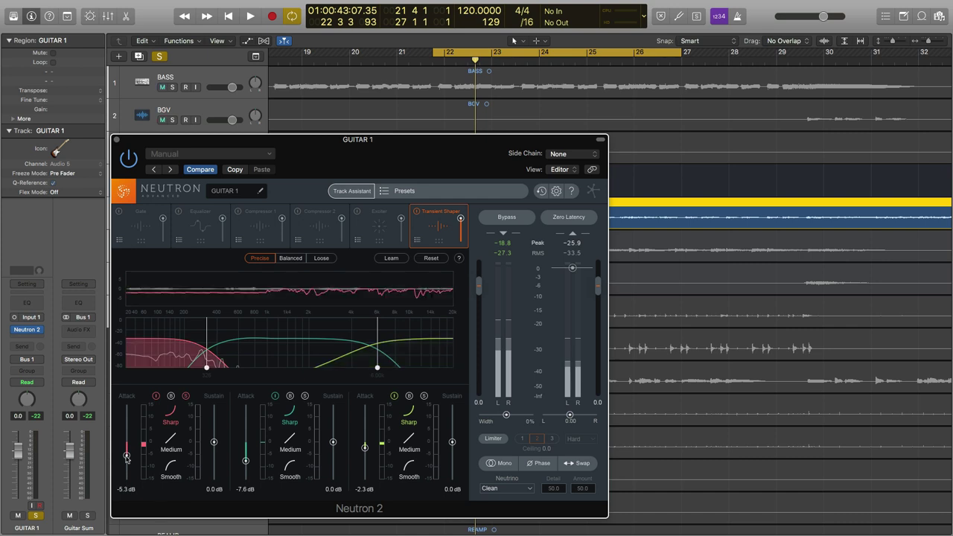
pyautogui.moveTo(127, 447); pyautogui.dragTo(127, 436)
pyautogui.moveTo(247, 461); pyautogui.dragTo(249, 429)
pyautogui.moveTo(365, 448); pyautogui.dragTo(365, 429)
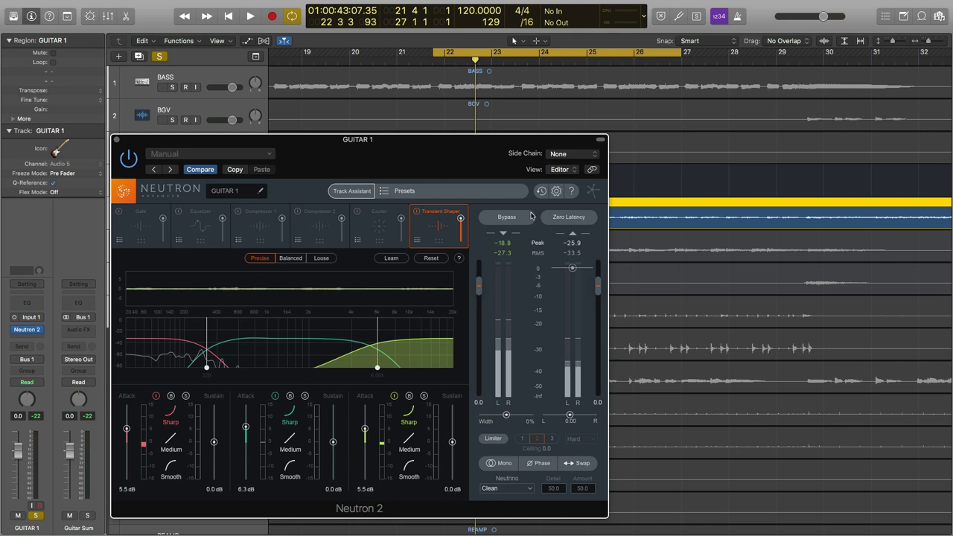
# A/B Guitar 1's Neutron bypass during playback, ending with processing switched on
pyautogui.click(507, 216)
pyautogui.click(507, 217)
pyautogui.press('space')
pyautogui.press('c')
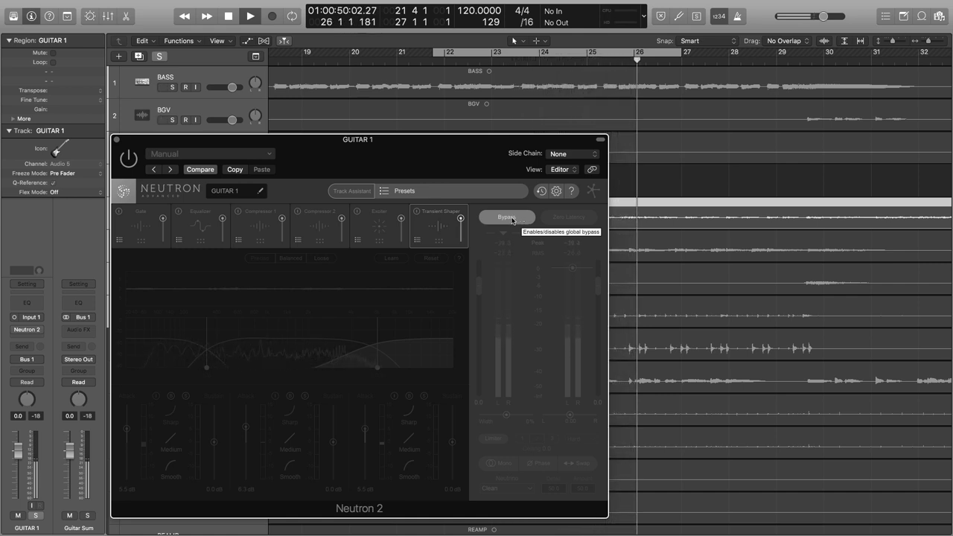
pyautogui.press('space')
pyautogui.click(509, 217)
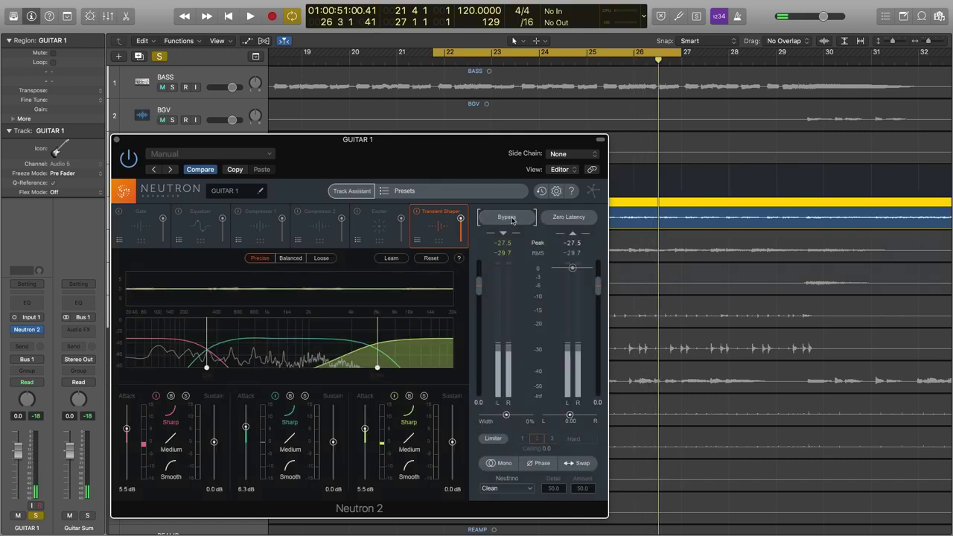
pyautogui.press('space')
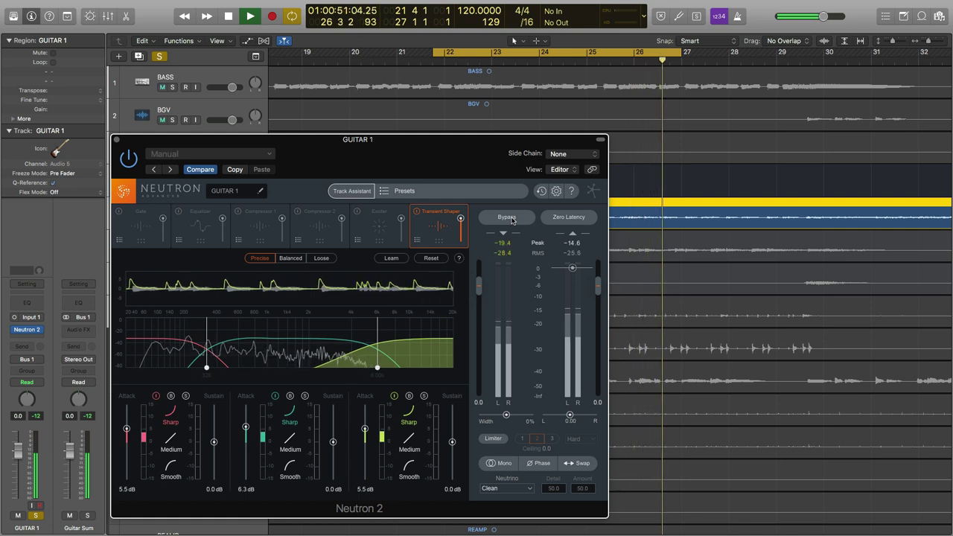
pyautogui.click(511, 221)
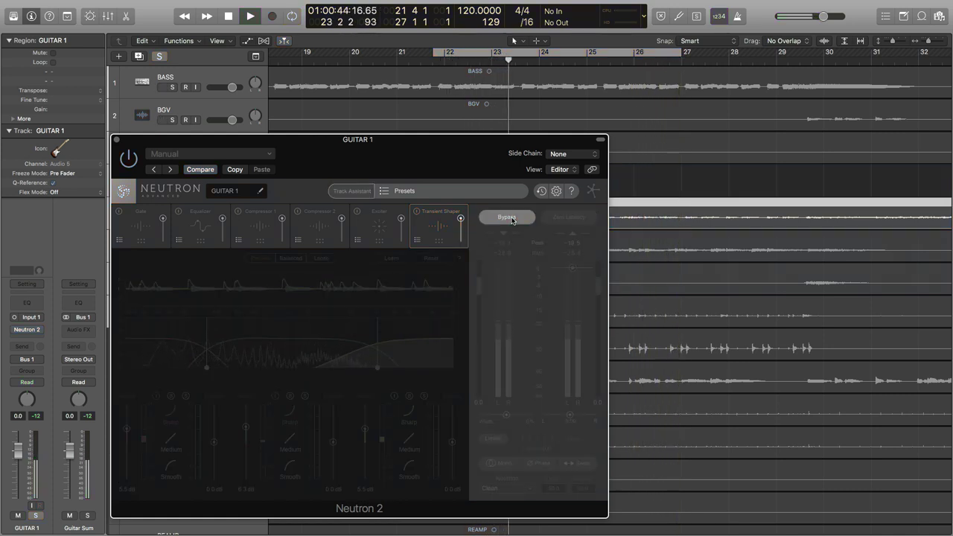
pyautogui.click(506, 216)
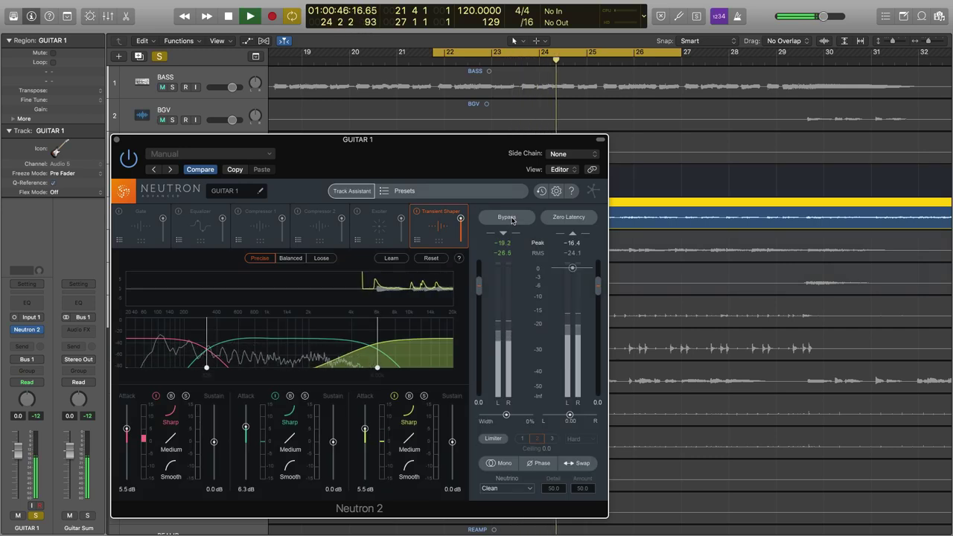
pyautogui.click(511, 220)
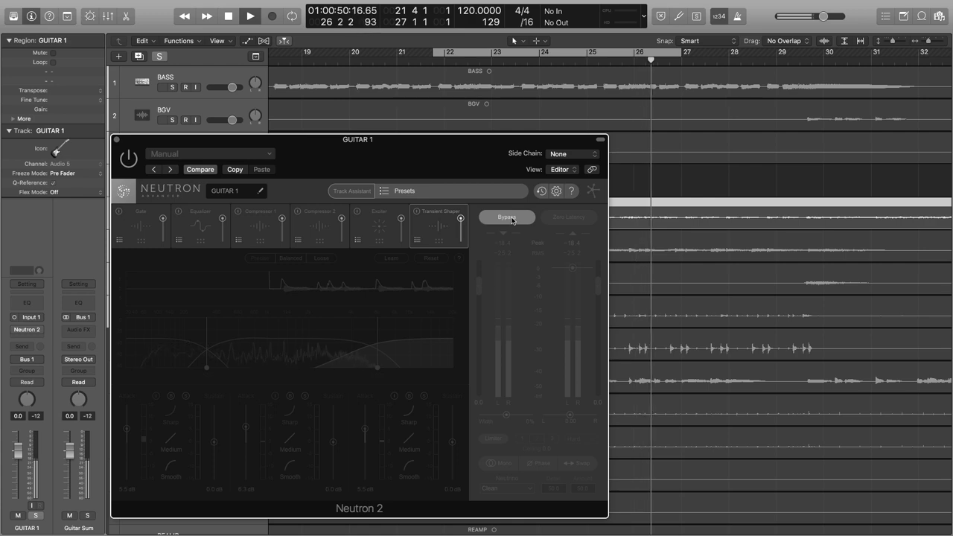
pyautogui.click(508, 218)
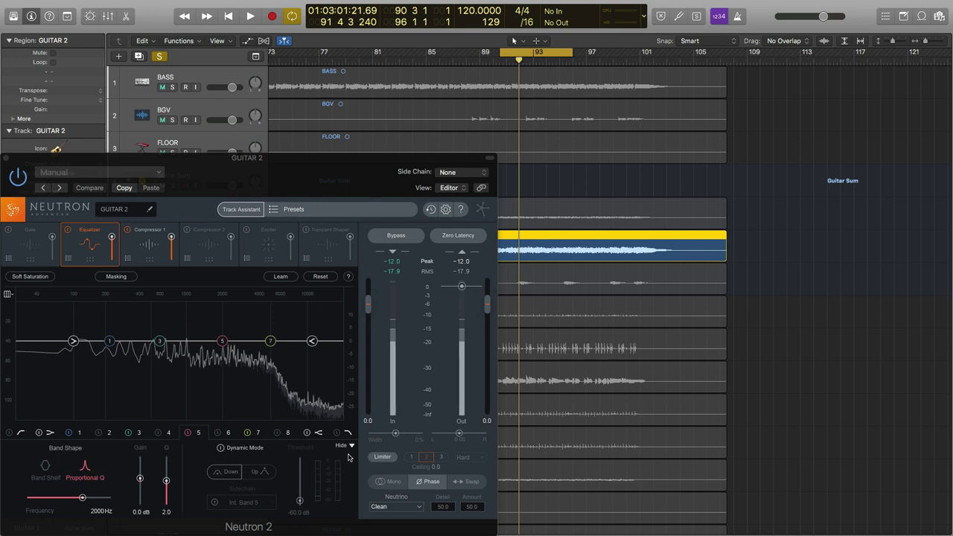
# Focus Guitar 2's Neutron Equalizer window and start playing the song
pyautogui.click(313, 187)
pyautogui.press('space')
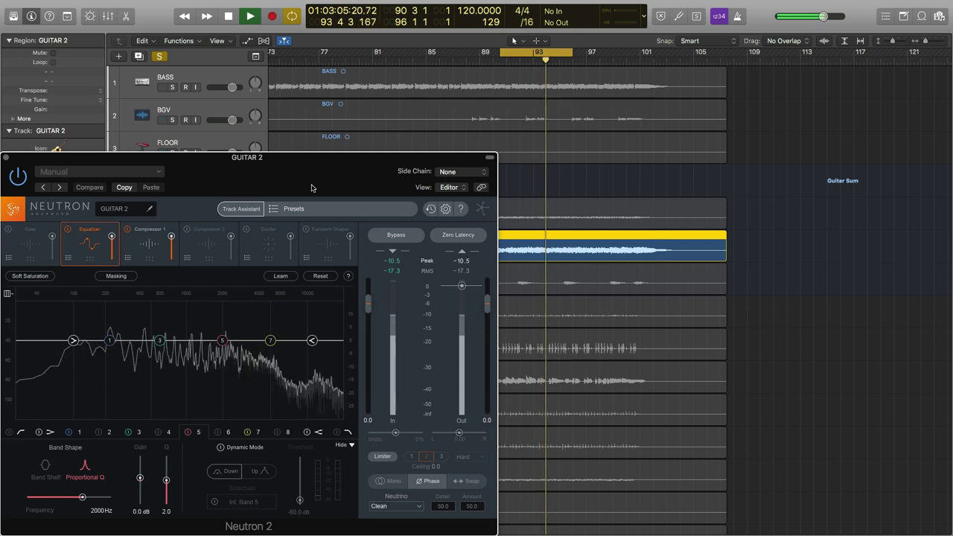
pyautogui.press('space')
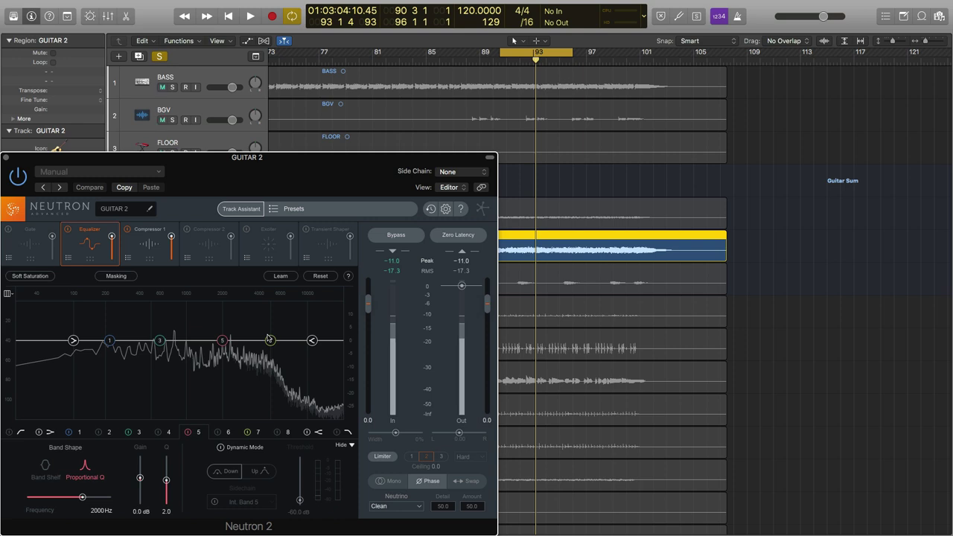
pyautogui.press('space')
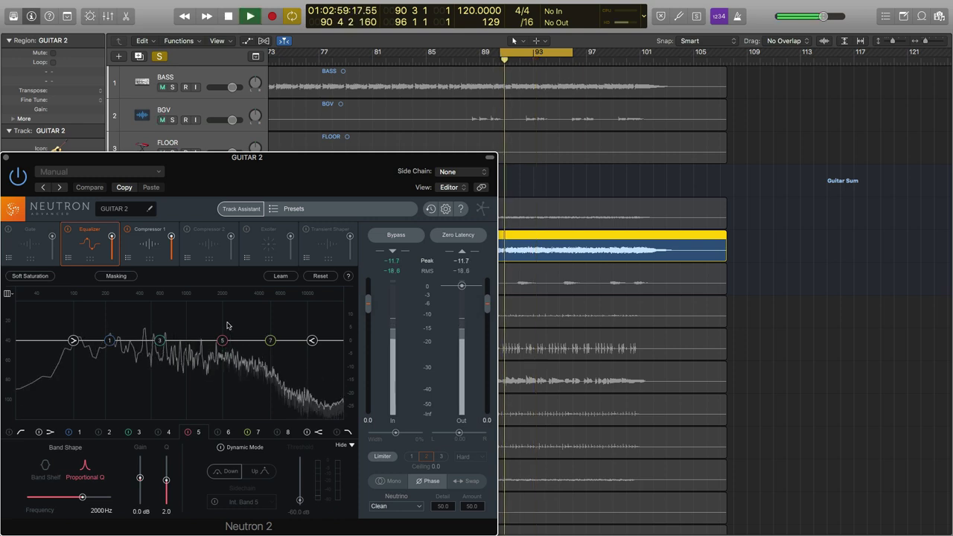
pyautogui.moveTo(201, 328); pyautogui.dragTo(151, 333)
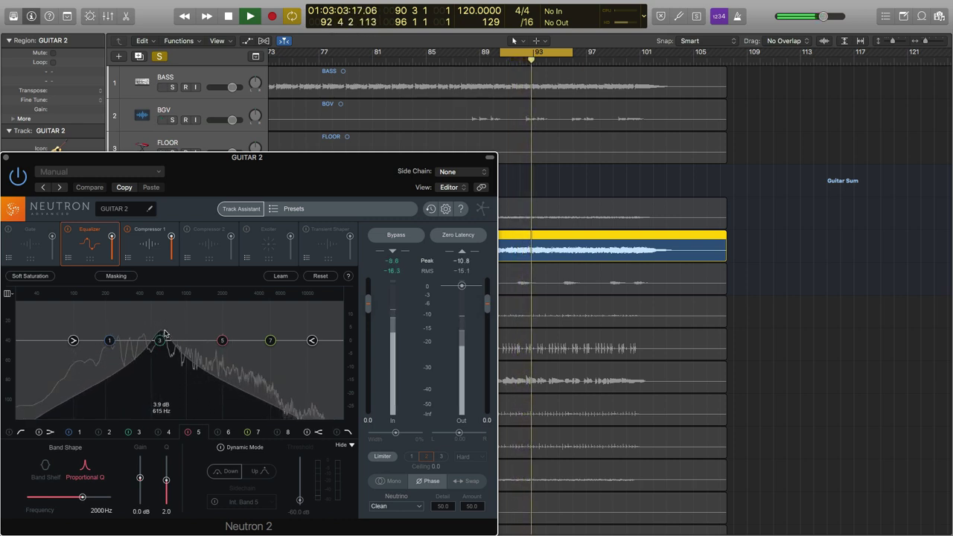
pyautogui.moveTo(166, 333); pyautogui.dragTo(275, 333)
pyautogui.press('space')
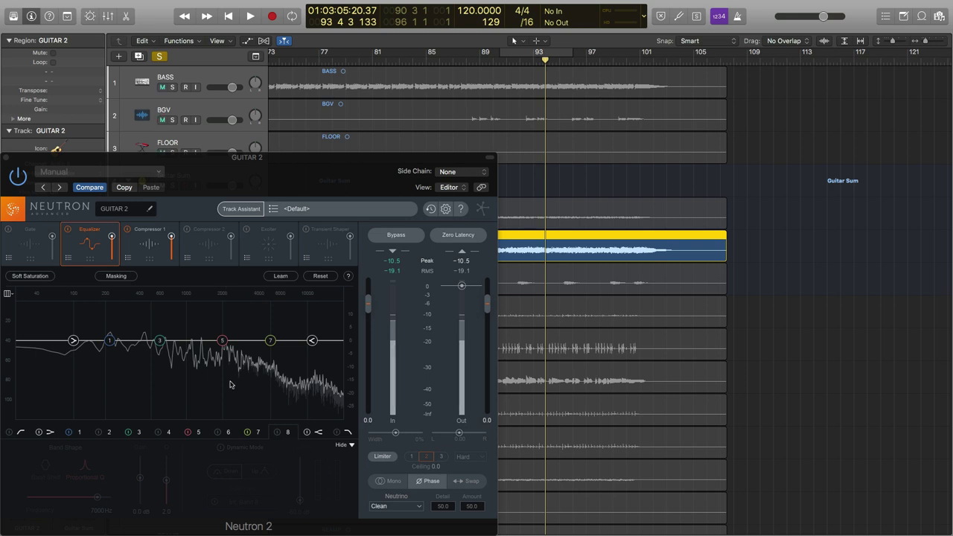
# Enable EQ bands 6 and 4 on Guitar 2's Neutron EQ, with band 4 at 1200 Hz
pyautogui.click(218, 433)
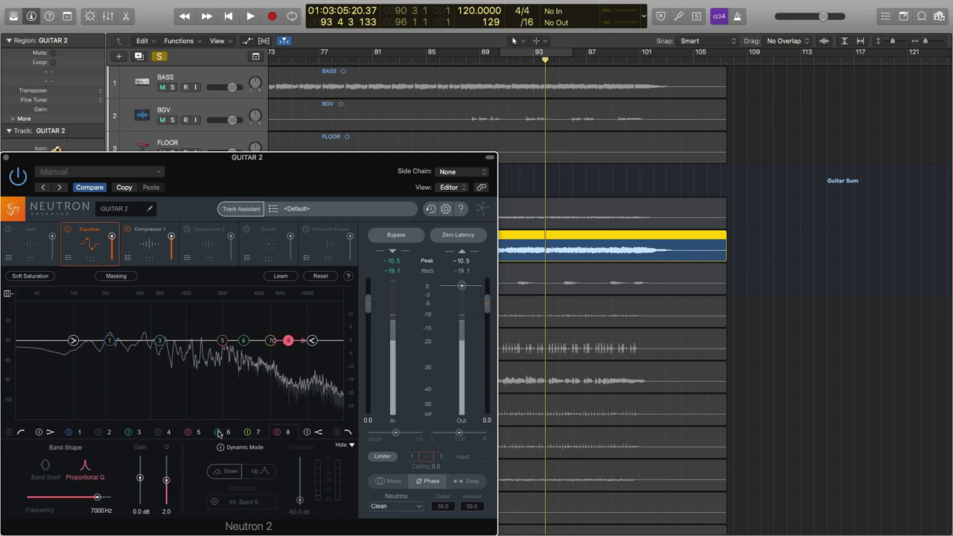
pyautogui.click(158, 433)
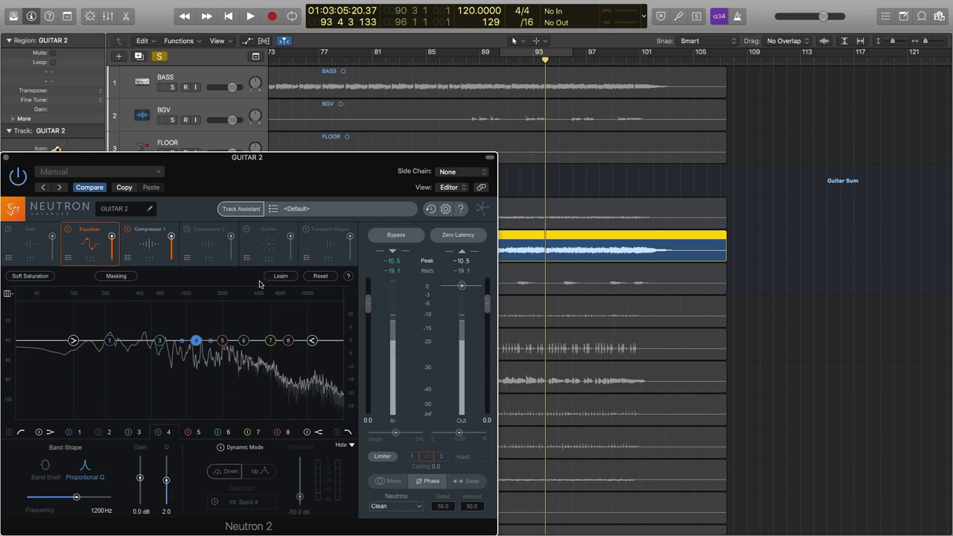
# During playback, run Learn, then solo bands 6, 7 and 5 (about 2, 3 and 1.3 kHz) to audition them
pyautogui.press('space')
pyautogui.click(275, 274)
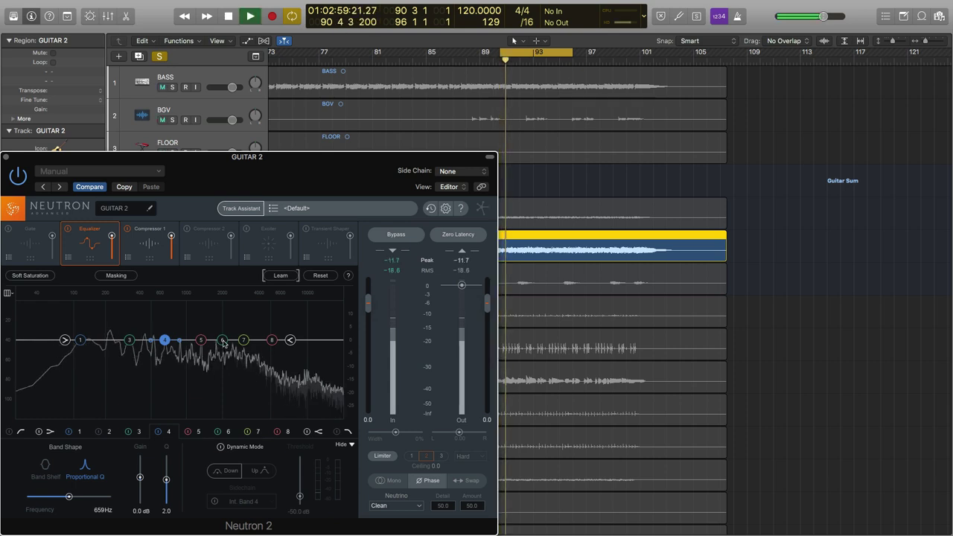
pyautogui.click(222, 340)
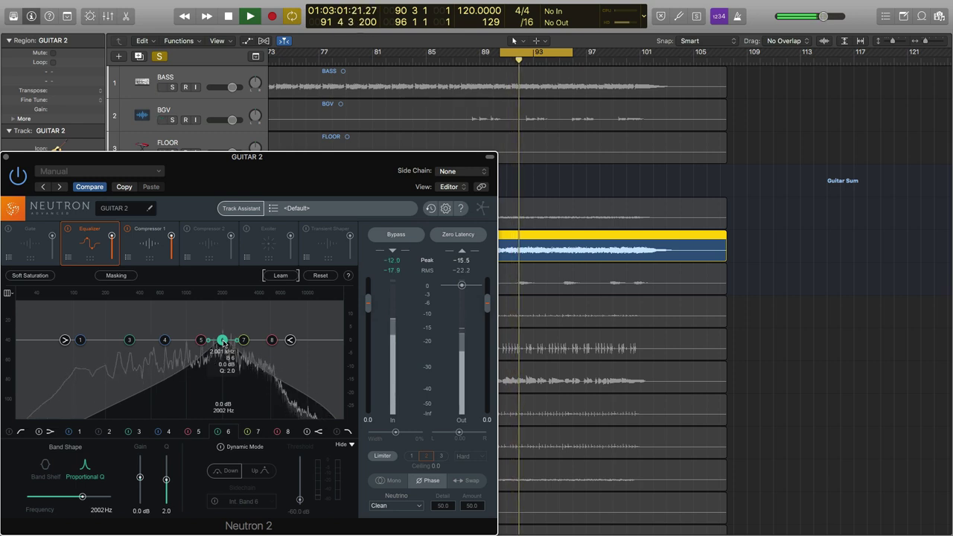
pyautogui.click(244, 341)
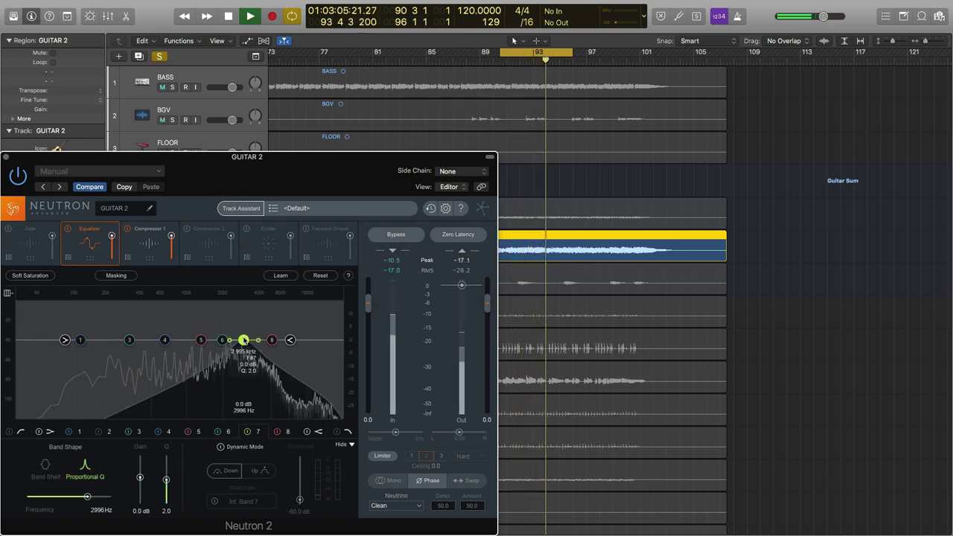
pyautogui.click(245, 341)
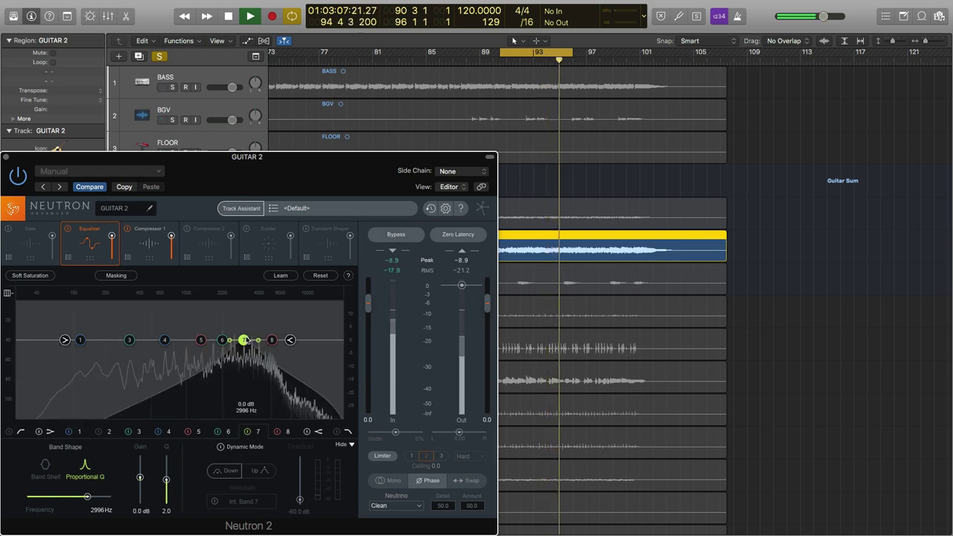
pyautogui.click(202, 340)
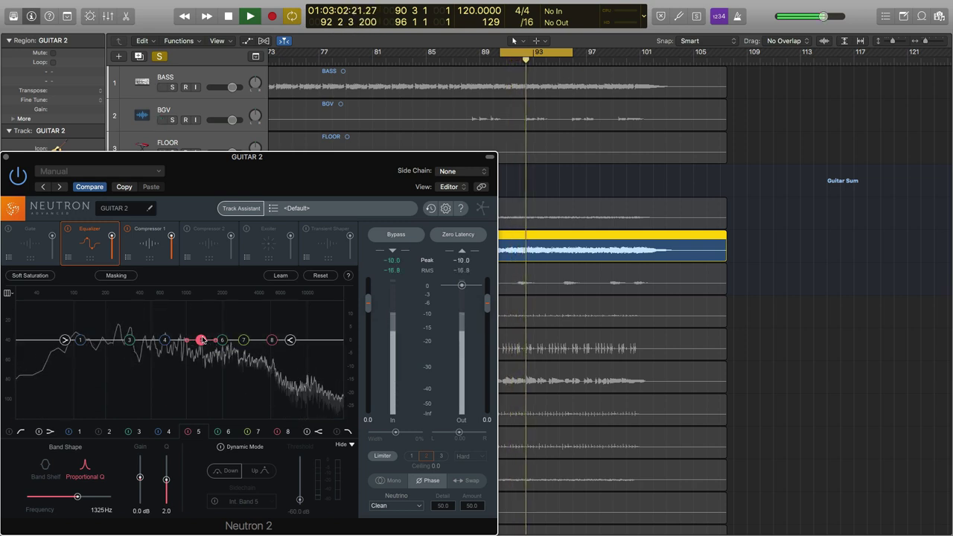
pyautogui.press('space')
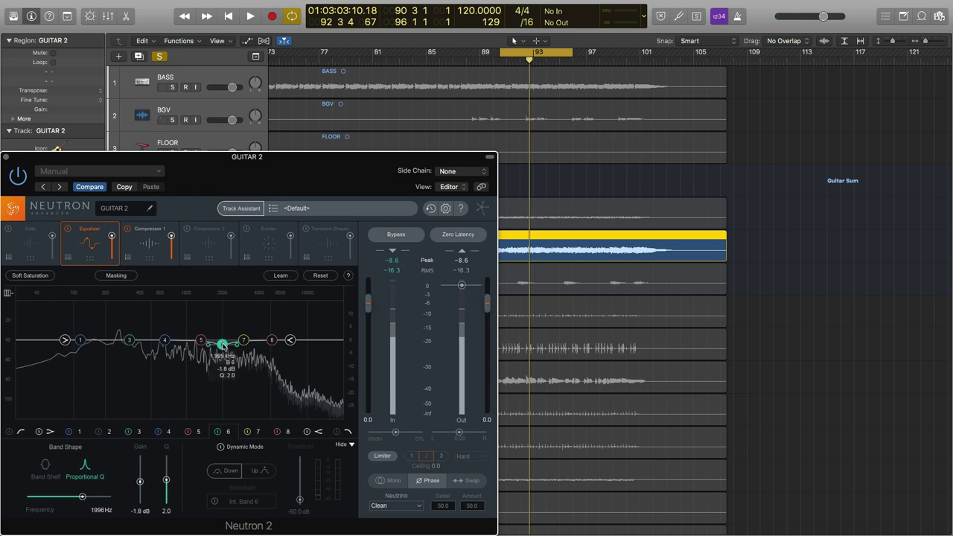
# Cut band 6 to -11.2 dB at 1940 Hz and turn on its Dynamic Mode
pyautogui.moveTo(223, 345); pyautogui.dragTo(221, 364)
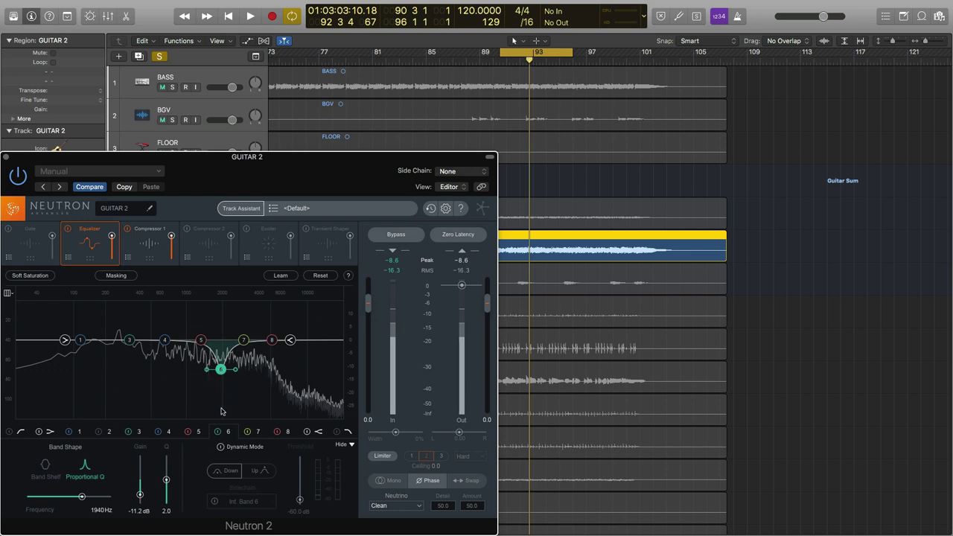
pyautogui.click(221, 447)
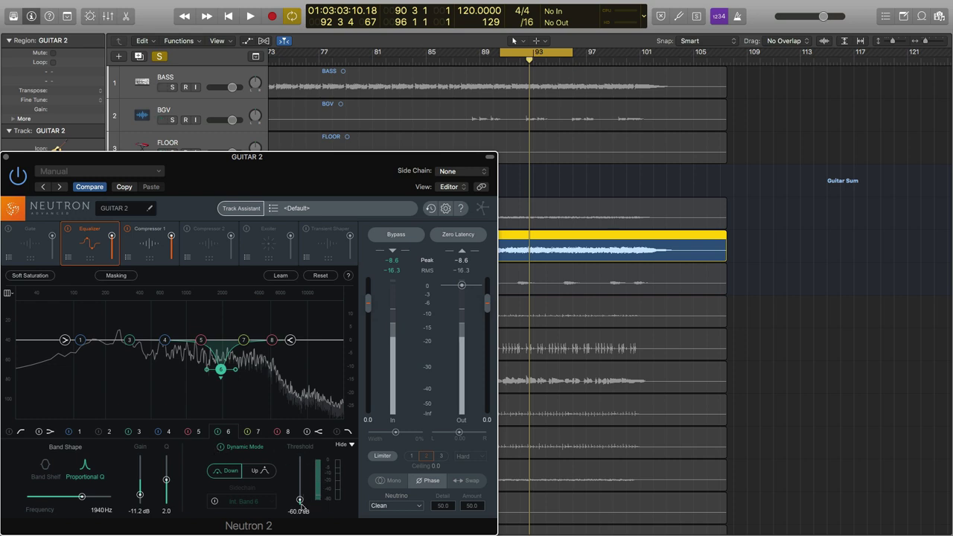
# Pull band 7 down into a cut near 2.9 kHz and make it dynamic
pyautogui.click(244, 341)
pyautogui.moveTo(245, 346); pyautogui.dragTo(244, 358)
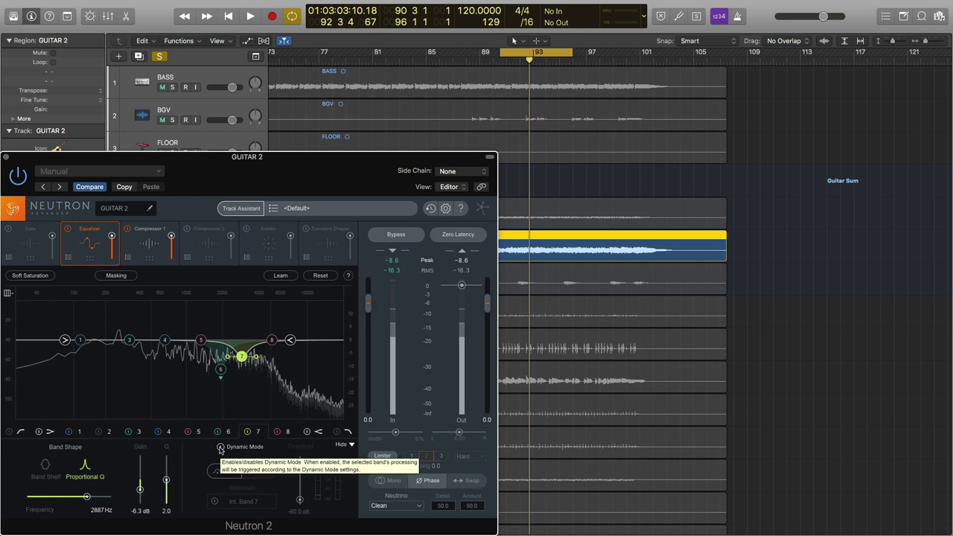
pyautogui.click(220, 447)
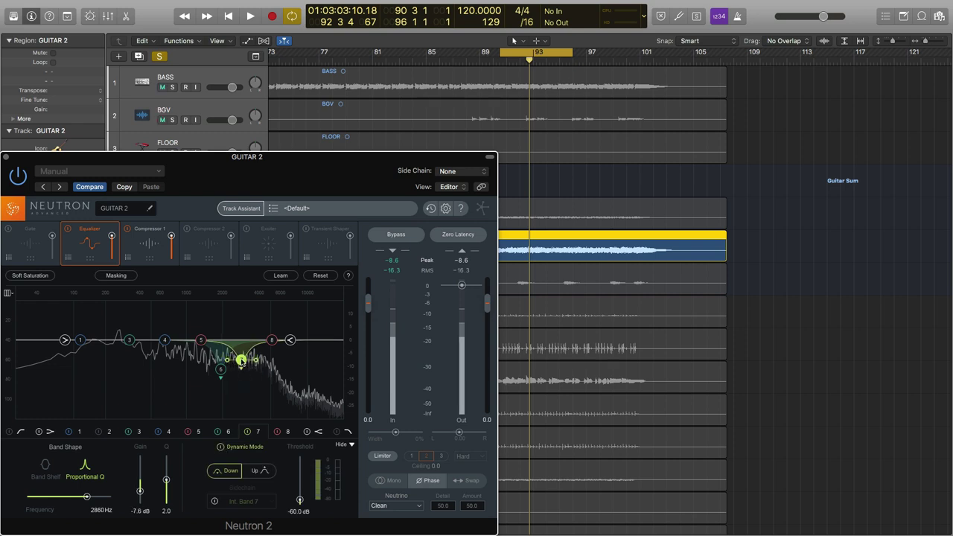
# During playback, deepen band 6 to -19.5 dB and band 7 to -16.1 dB at 2602 Hz, Q 7.7
pyautogui.press('space')
pyautogui.moveTo(221, 369); pyautogui.dragTo(222, 396)
pyautogui.click(241, 360)
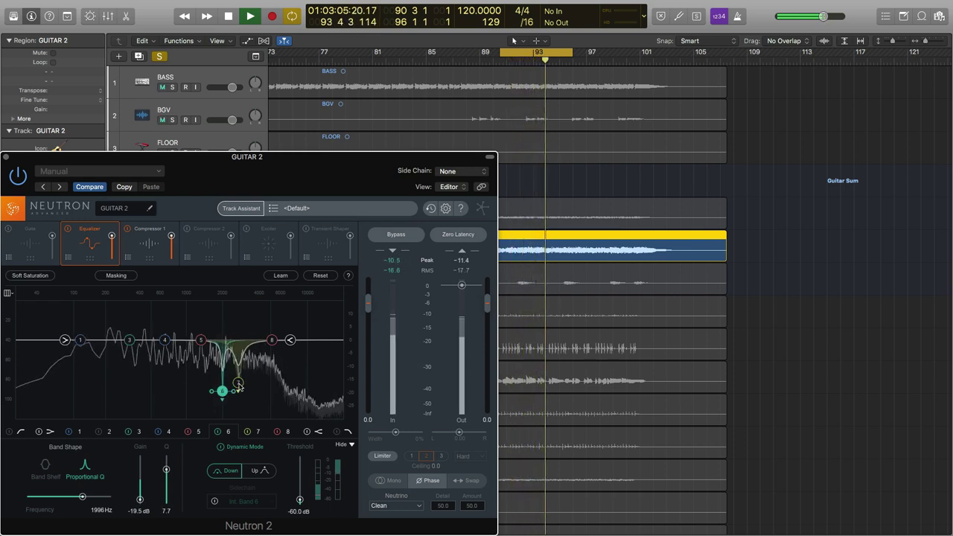
pyautogui.click(238, 383)
pyautogui.press('space')
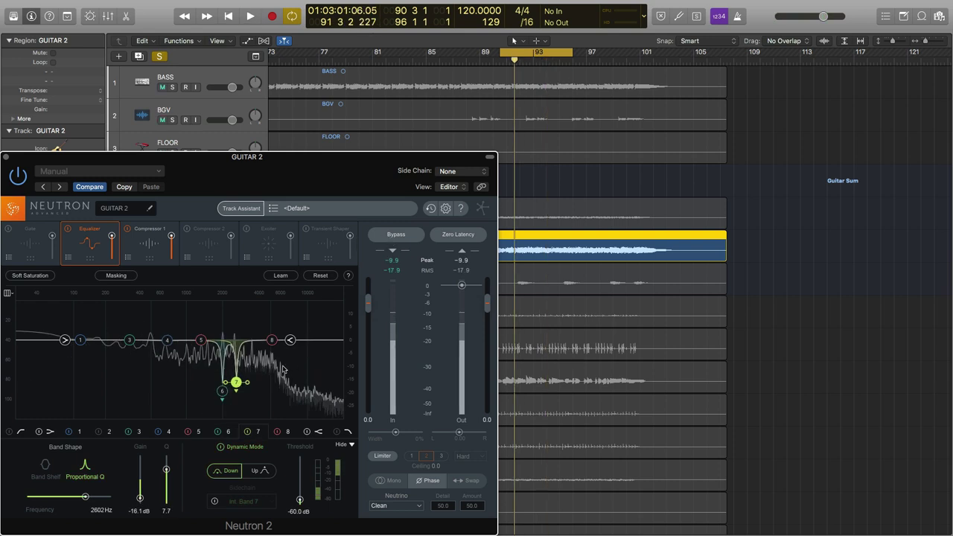
pyautogui.click(222, 391)
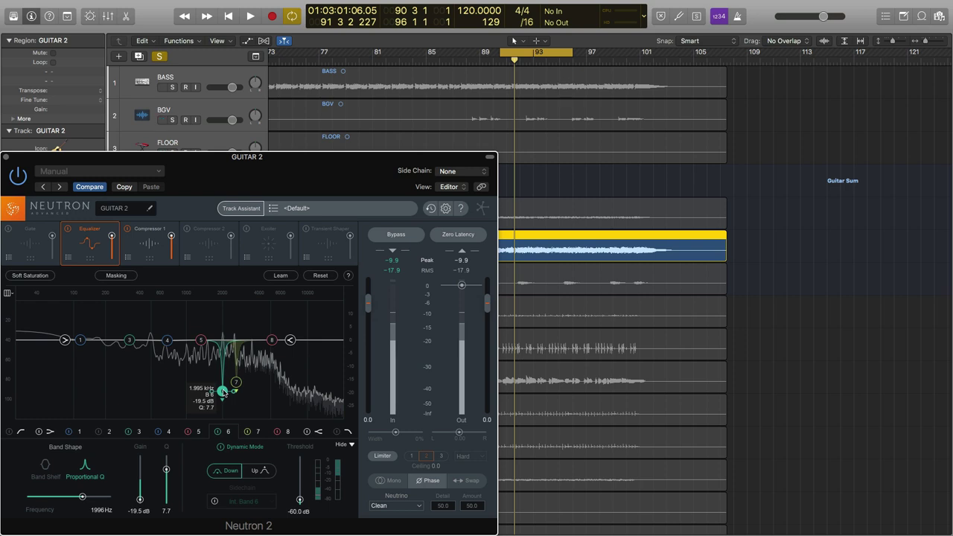
pyautogui.click(236, 382)
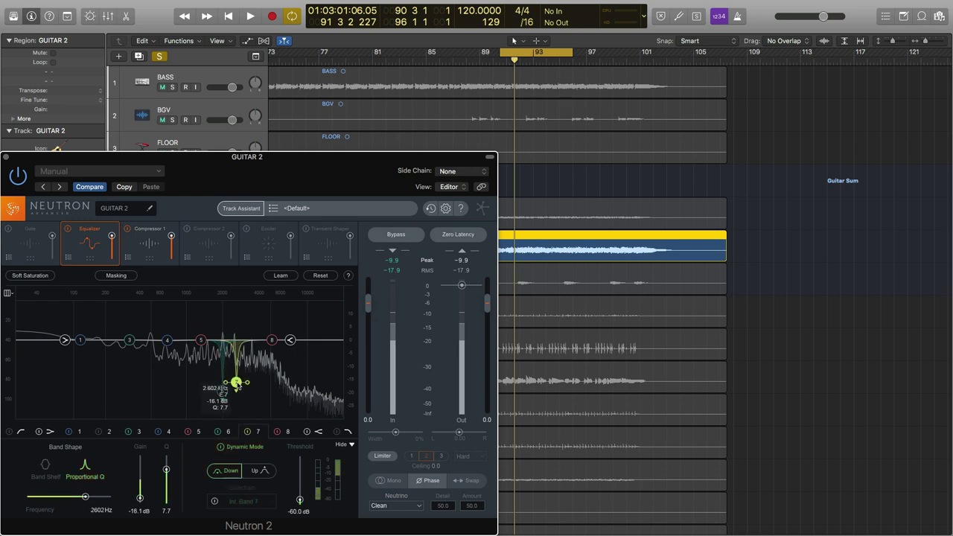
# A/B Guitar 2 with Neutron bypassed and active during playback, leaving Neutron switched on
pyautogui.click(397, 235)
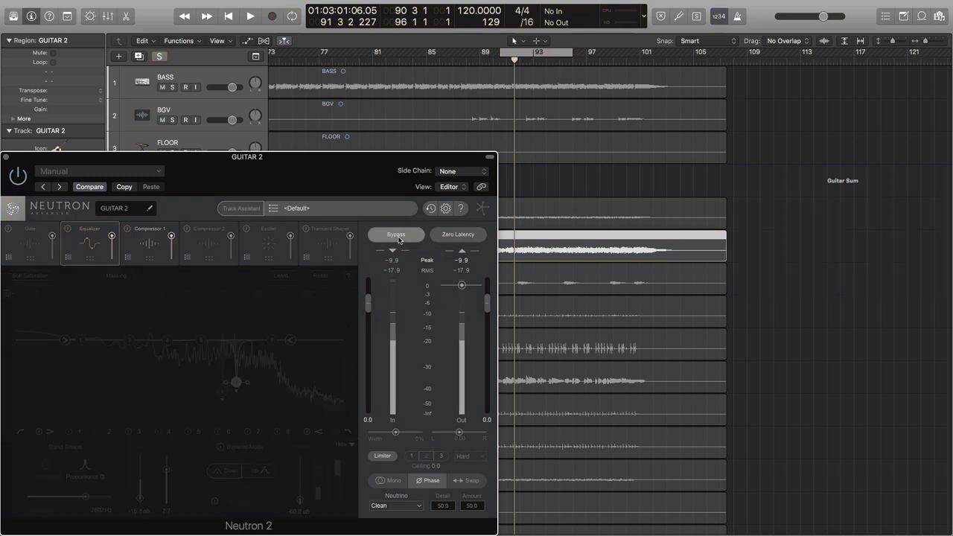
pyautogui.press('space')
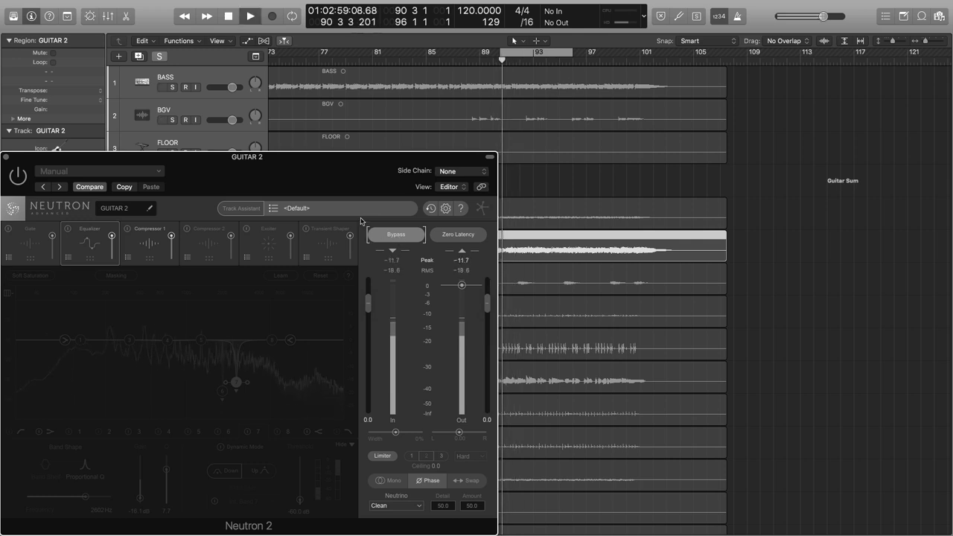
pyautogui.click(399, 239)
pyautogui.click(399, 236)
pyautogui.press('space')
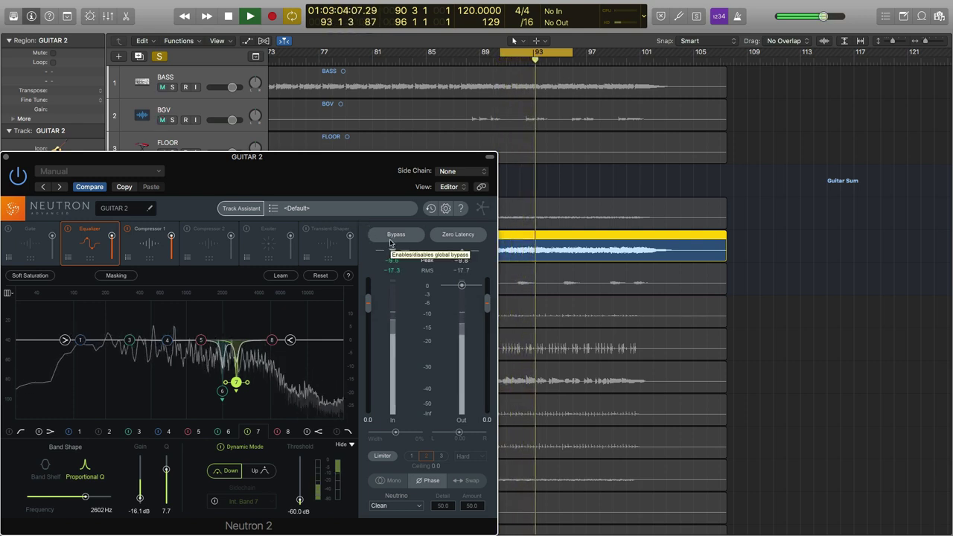
pyautogui.click(390, 241)
pyautogui.press('space')
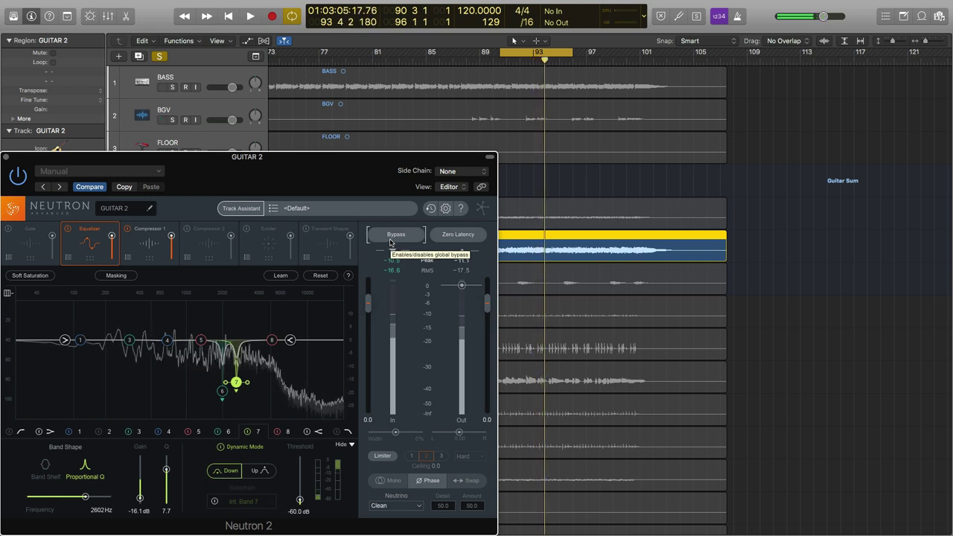
pyautogui.click(390, 239)
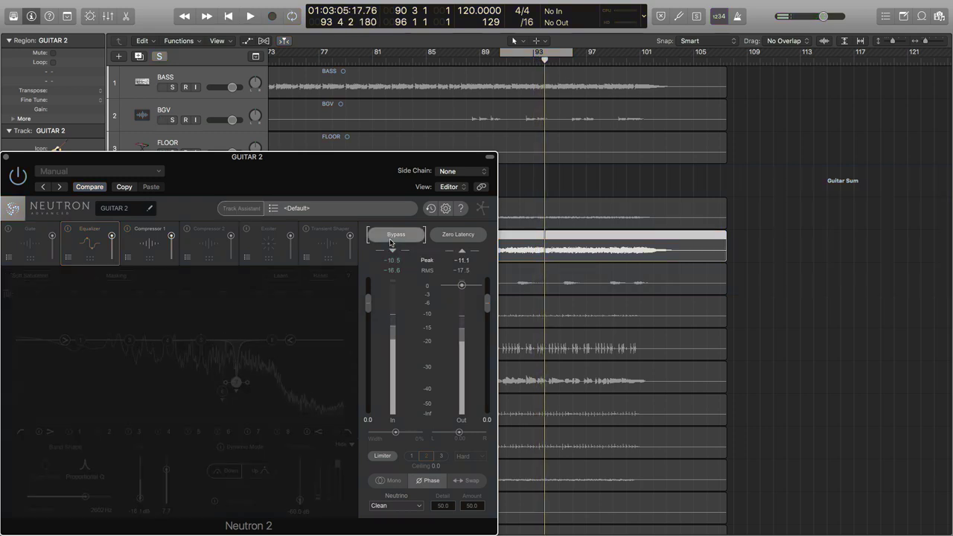
pyautogui.press('space')
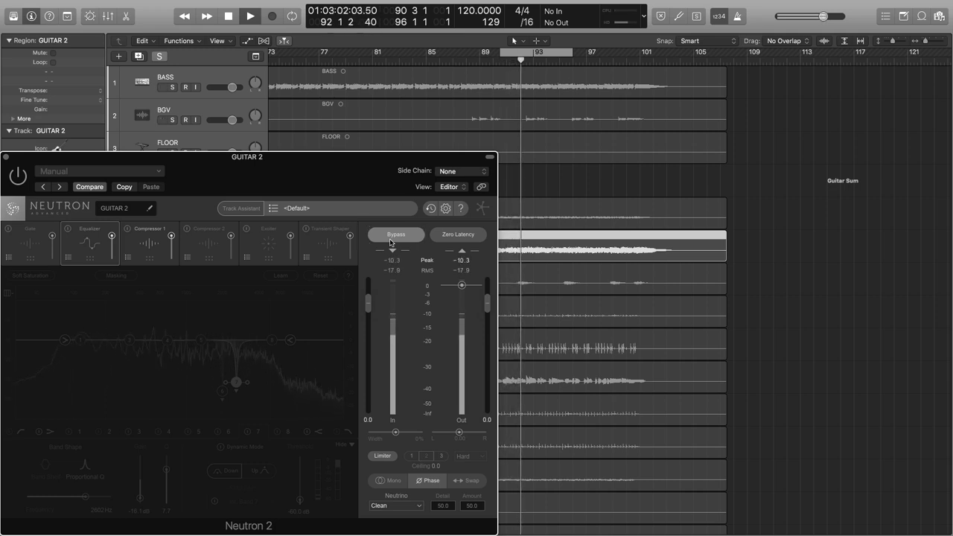
pyautogui.click(390, 241)
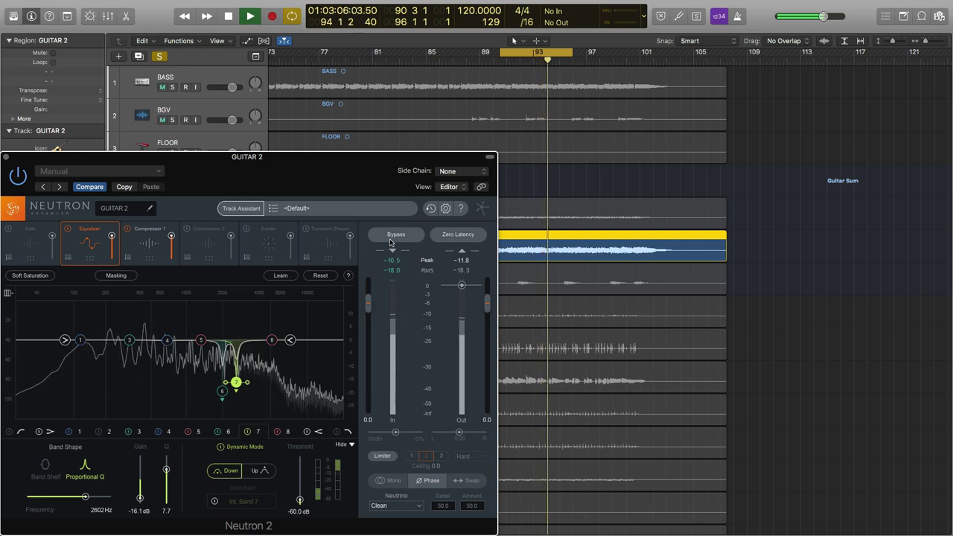
pyautogui.click(390, 241)
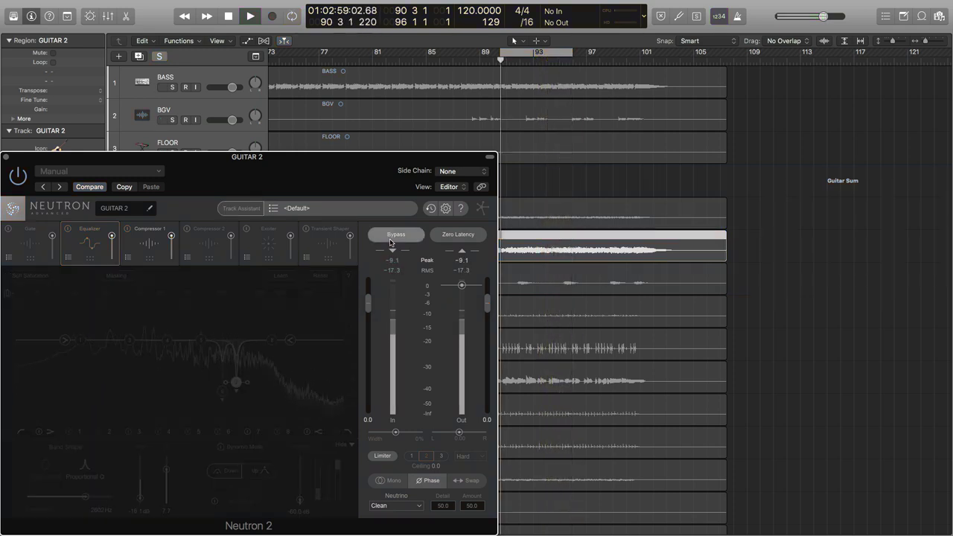
pyautogui.click(390, 241)
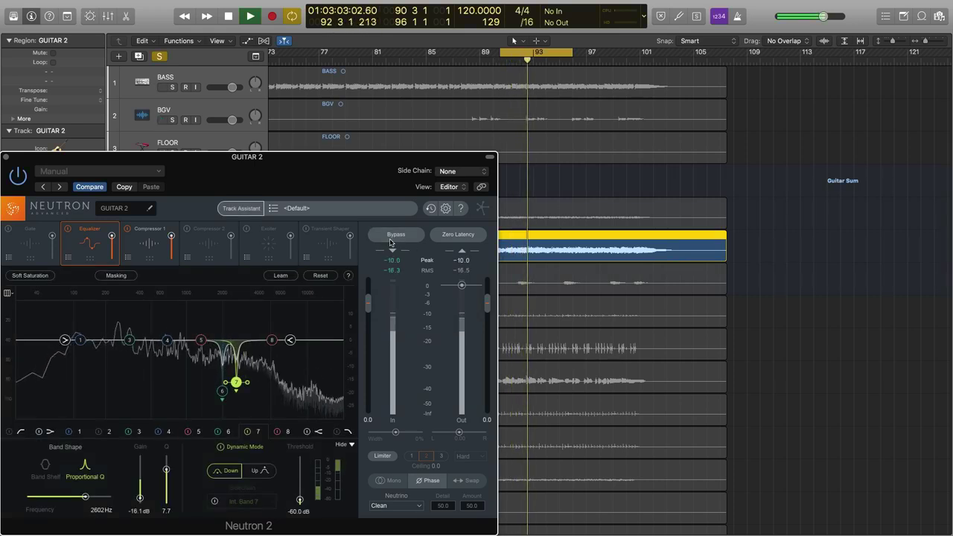
pyautogui.click(390, 241)
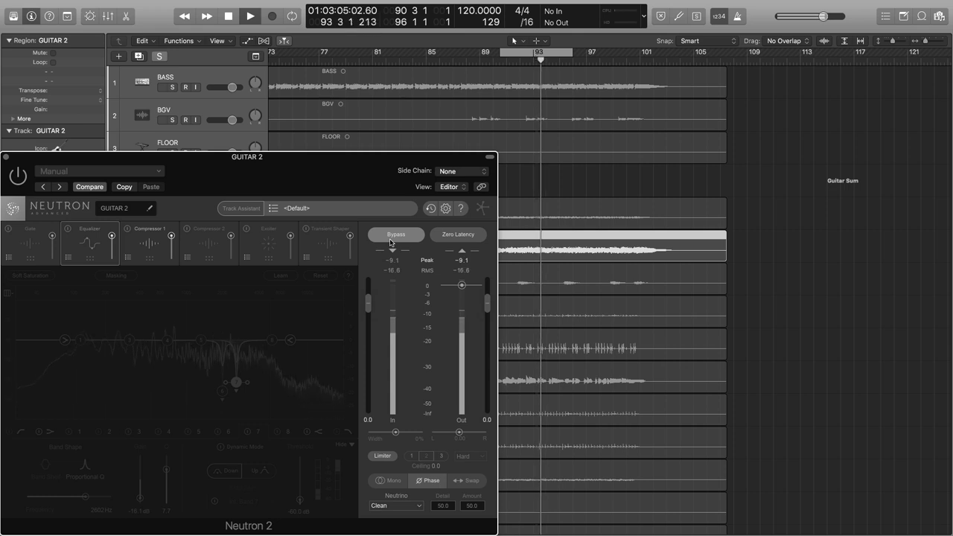
pyautogui.click(390, 241)
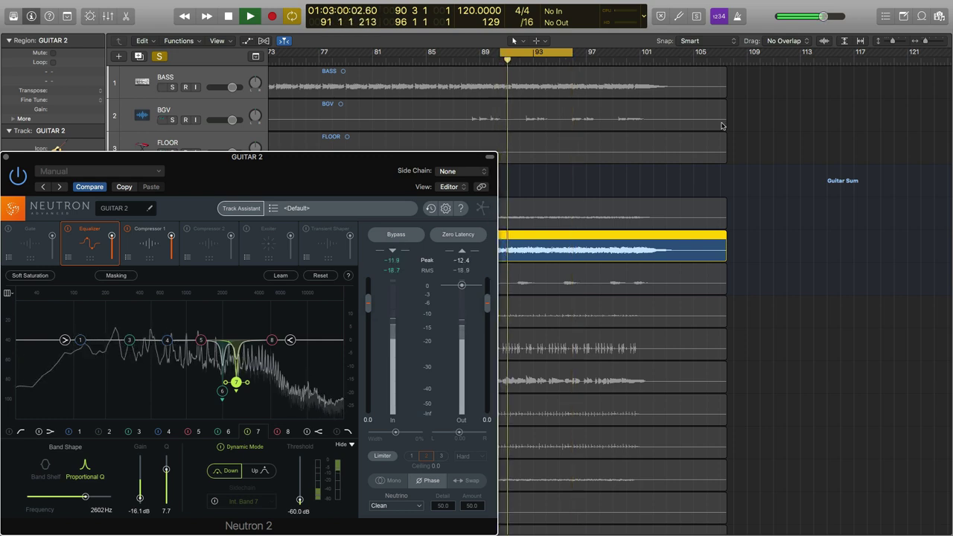
# Stop playback
pyautogui.press('space')
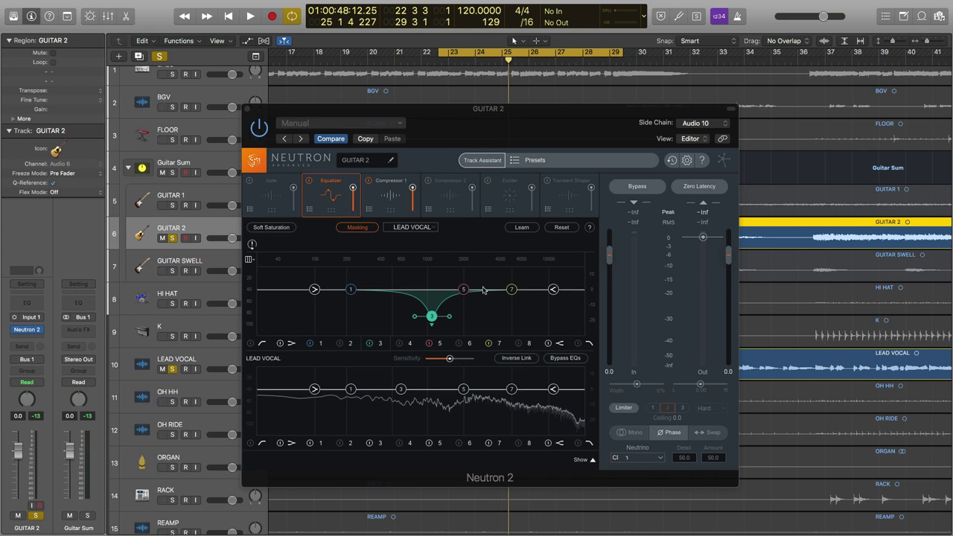
# Toggle Bypass EQs on and off across several playbacks, ending with both EQs active
pyautogui.click(557, 359)
pyautogui.press('space')
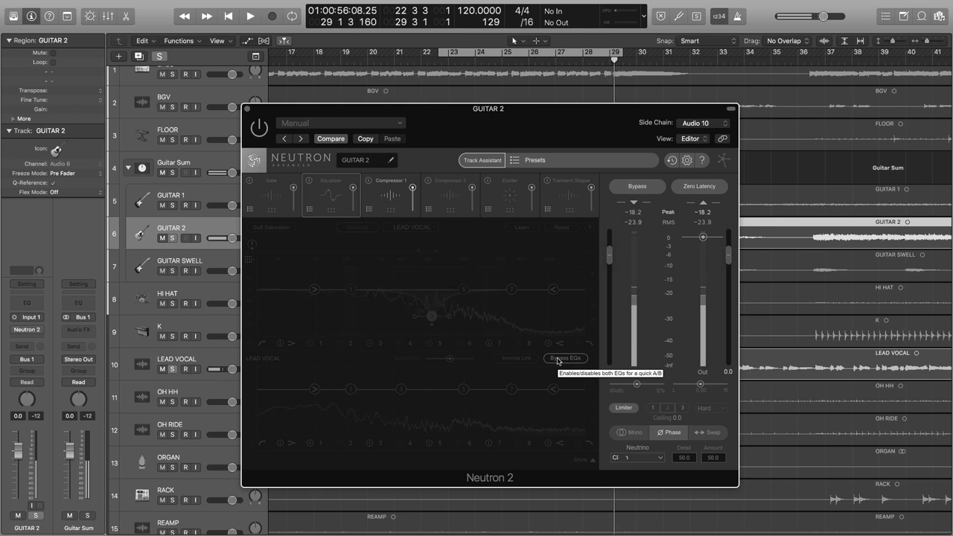
pyautogui.press('space')
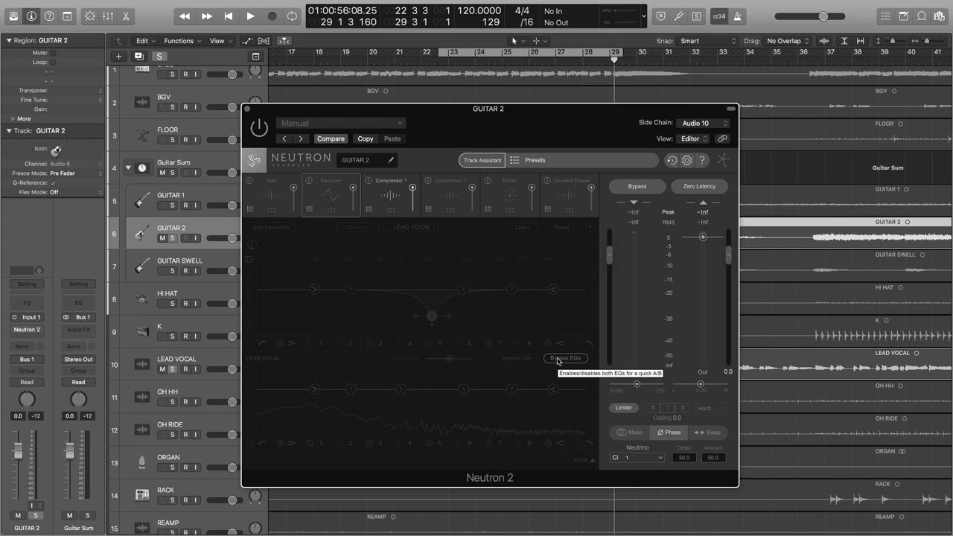
pyautogui.press('space')
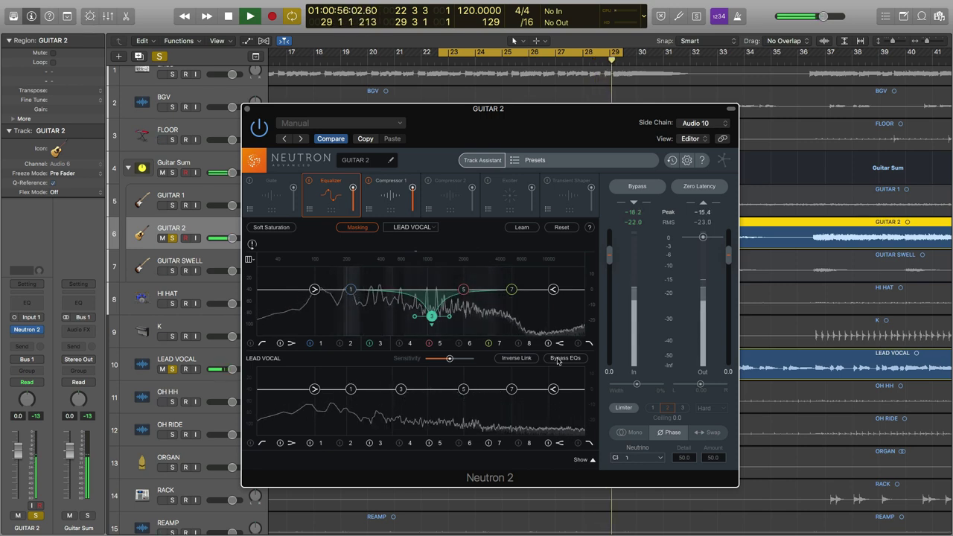
pyautogui.click(564, 358)
pyautogui.press('space')
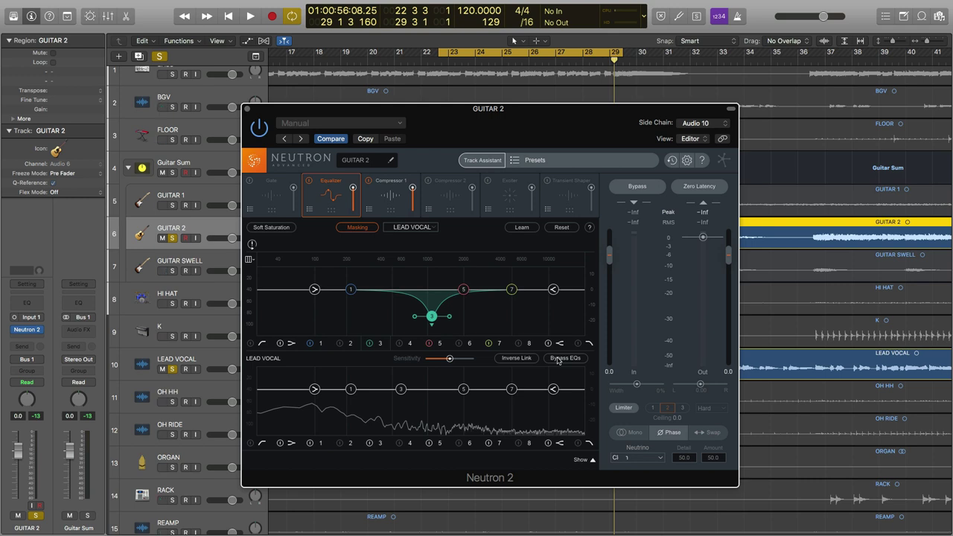
pyautogui.click(557, 359)
pyautogui.press('space')
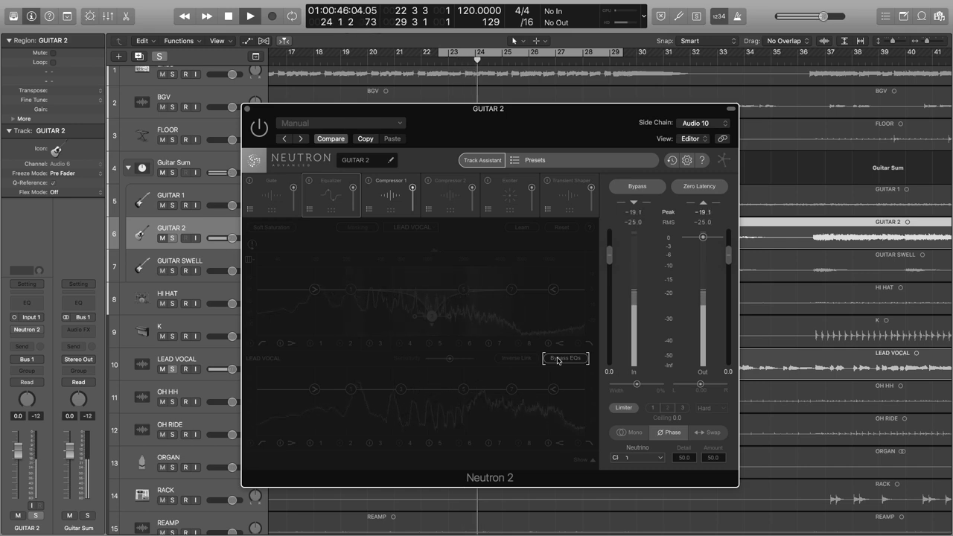
pyautogui.click(558, 357)
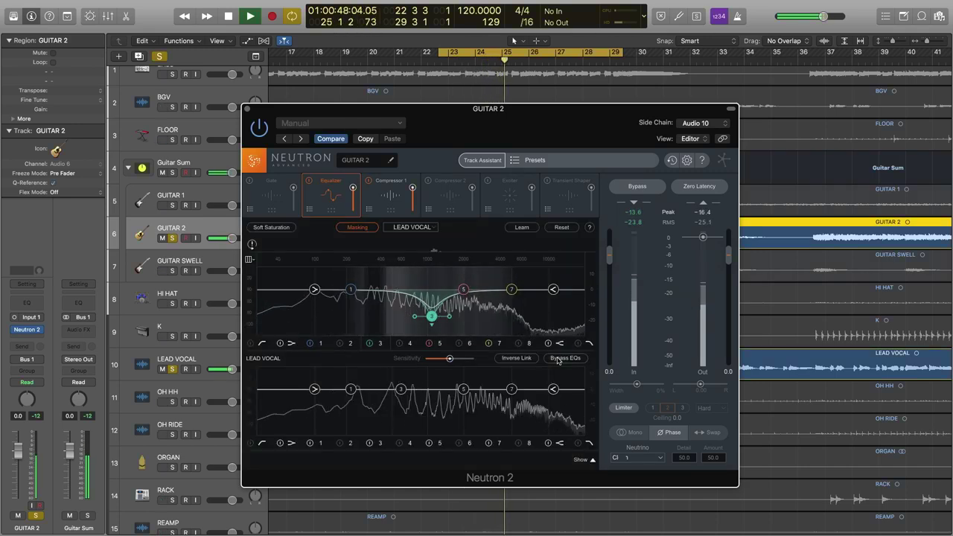
pyautogui.click(557, 359)
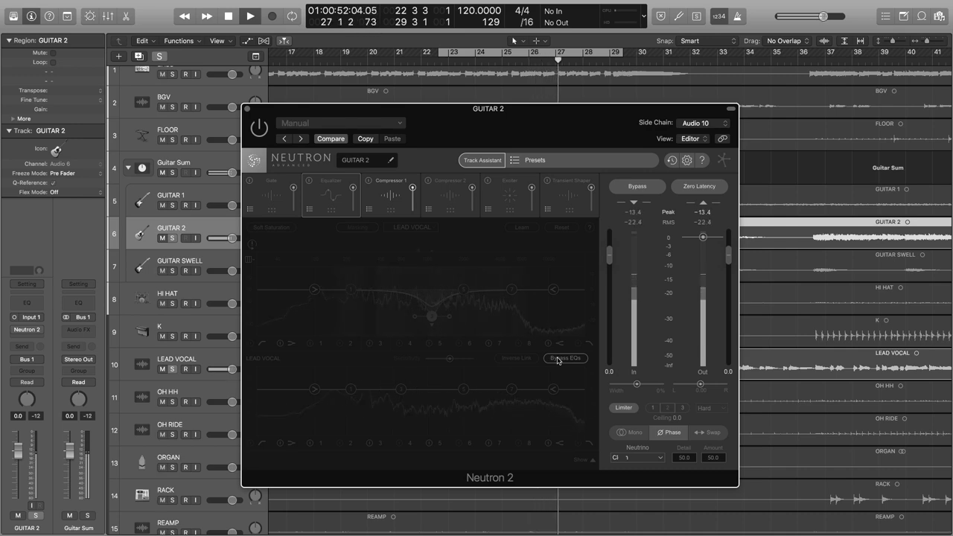
pyautogui.click(558, 358)
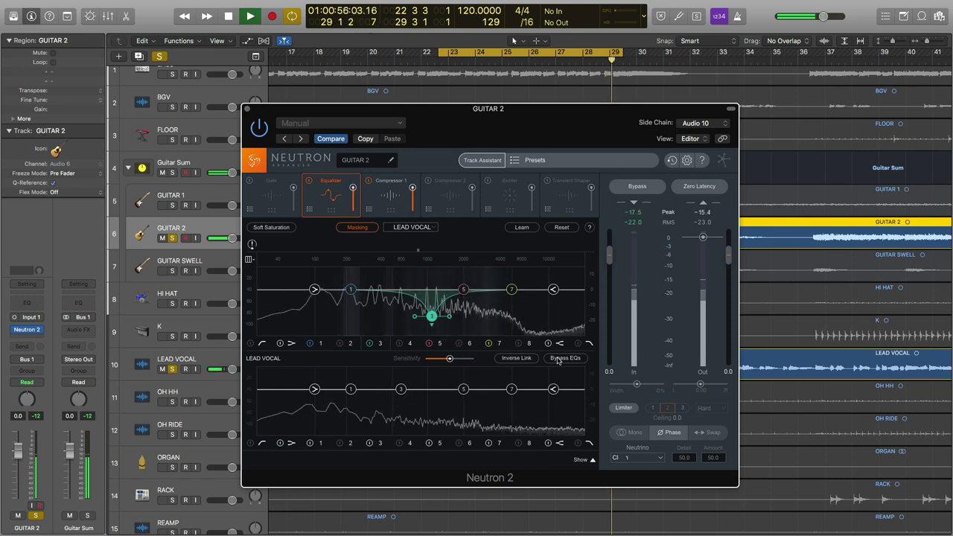
# Stop playback, check LEAD VOCAL's Neutron 2 EQ is flat, then turn off Guitar 2's masking meter
pyautogui.press('space')
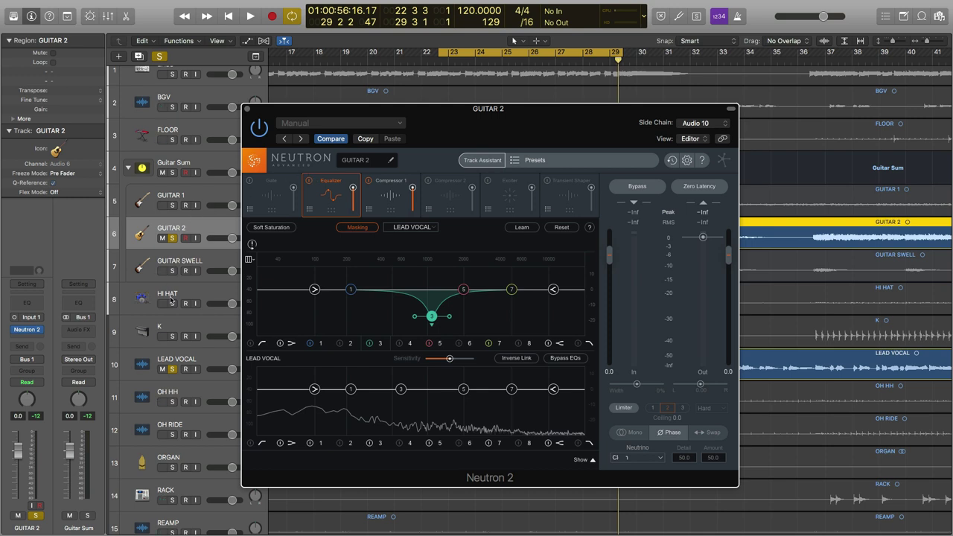
pyautogui.click(176, 361)
pyautogui.moveTo(31, 331)
pyautogui.click(29, 332)
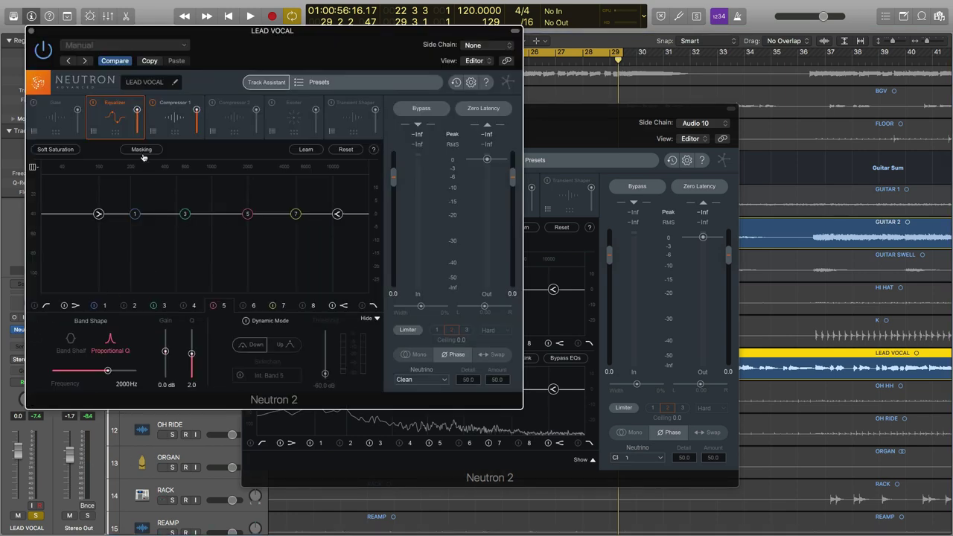
pyautogui.click(32, 32)
pyautogui.click(350, 227)
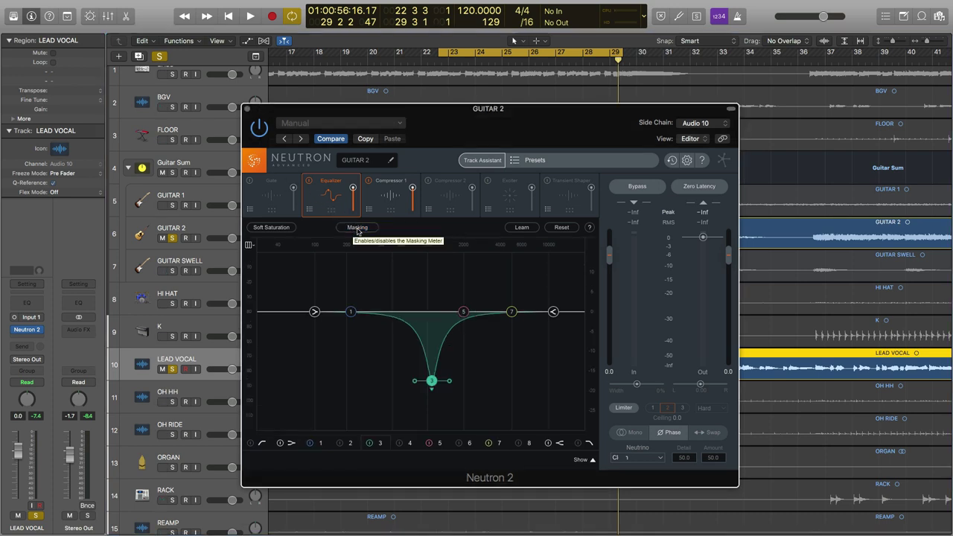
# Re-enable masking against LEAD VOCAL and raise the Sensitivity slider while playback runs
pyautogui.click(357, 228)
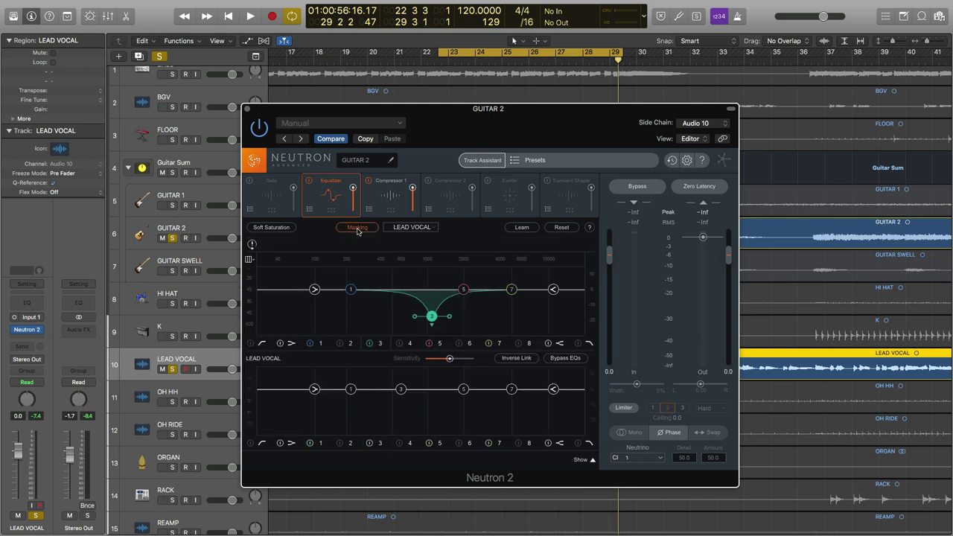
pyautogui.click(402, 227)
pyautogui.click(404, 238)
pyautogui.press('space')
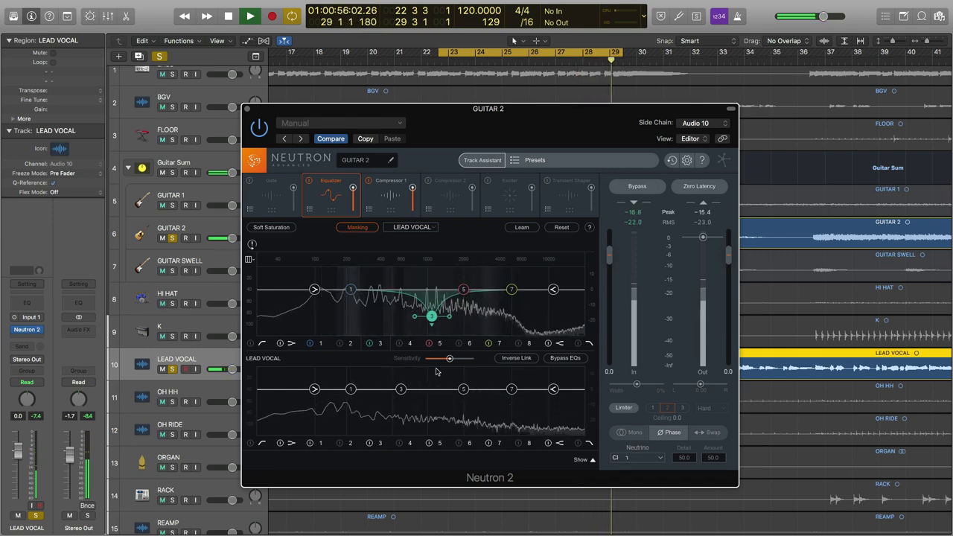
pyautogui.moveTo(448, 362); pyautogui.dragTo(465, 362)
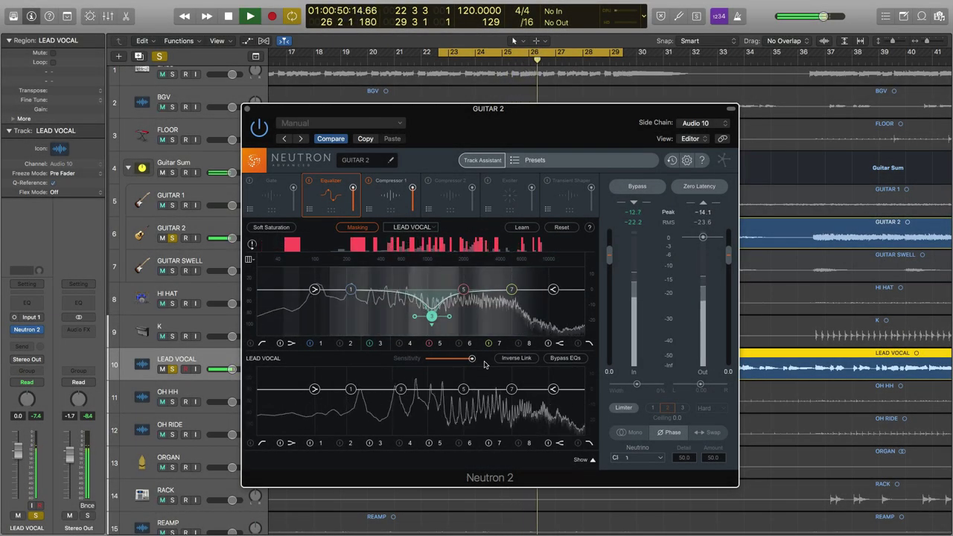
pyautogui.press('space')
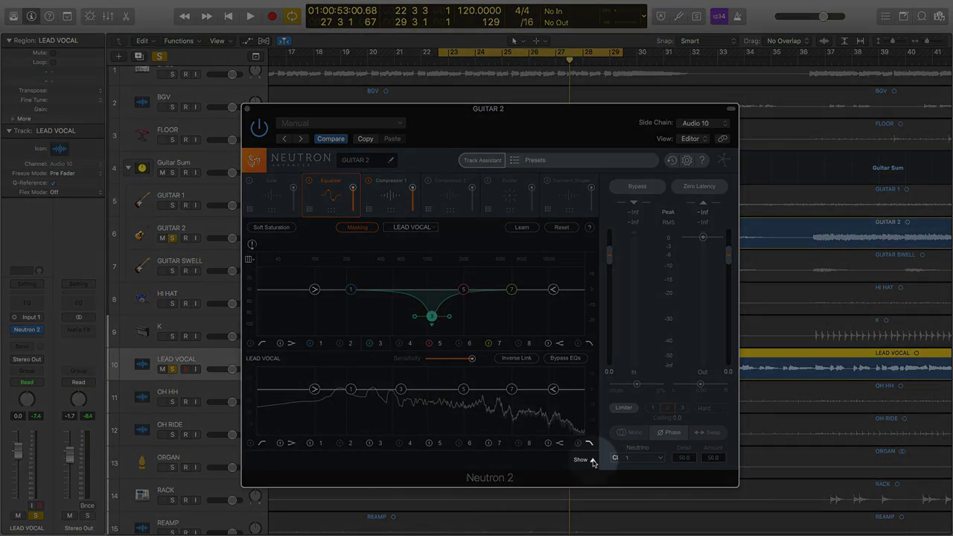
# Show band 3's settings, keep Dynamic Mode on, and set it to -18.6 dB at 1065 Hz
pyautogui.click(592, 461)
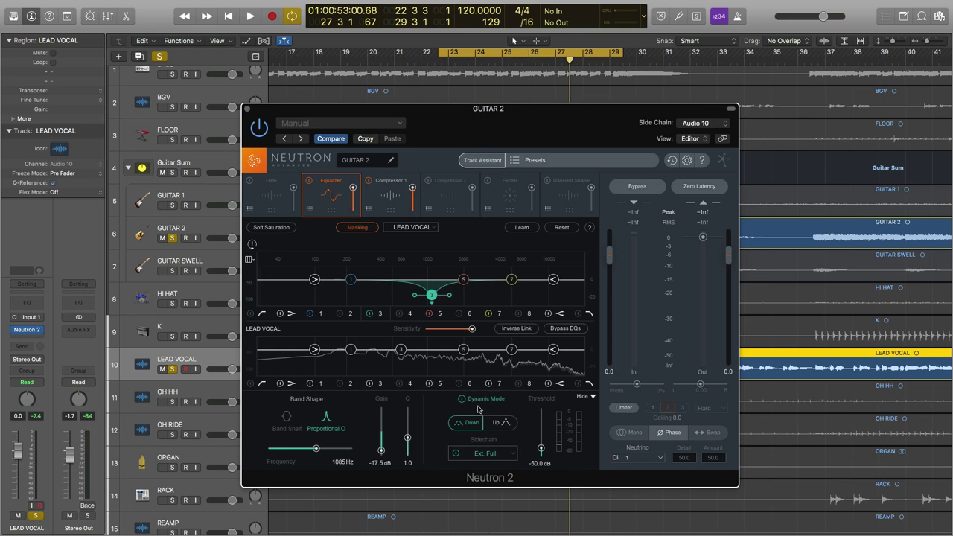
pyautogui.click(462, 399)
pyautogui.click(462, 399)
pyautogui.moveTo(434, 294); pyautogui.dragTo(435, 297)
# Set the side-chain source to LEAD VOCAL (Audio 10) with Ext. Full detection
pyautogui.click(690, 125)
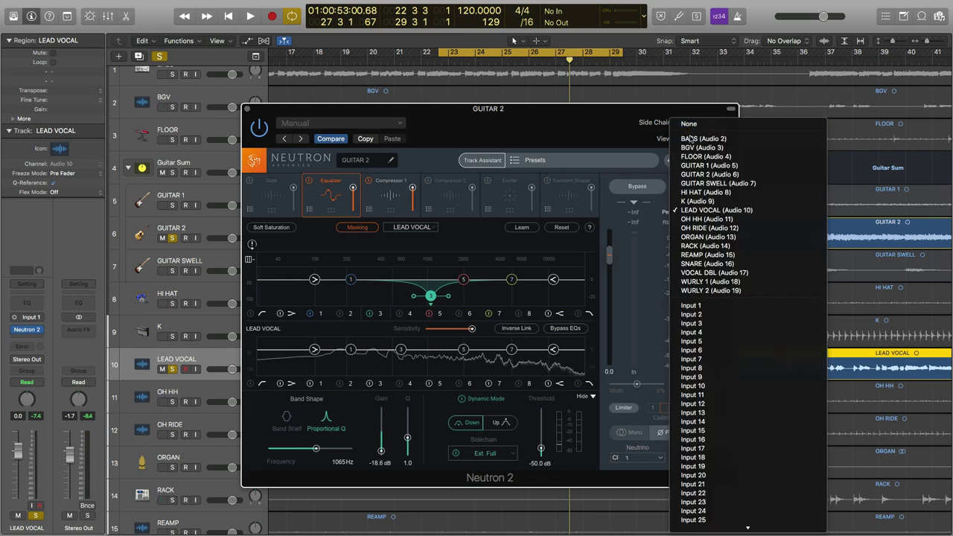
pyautogui.click(700, 210)
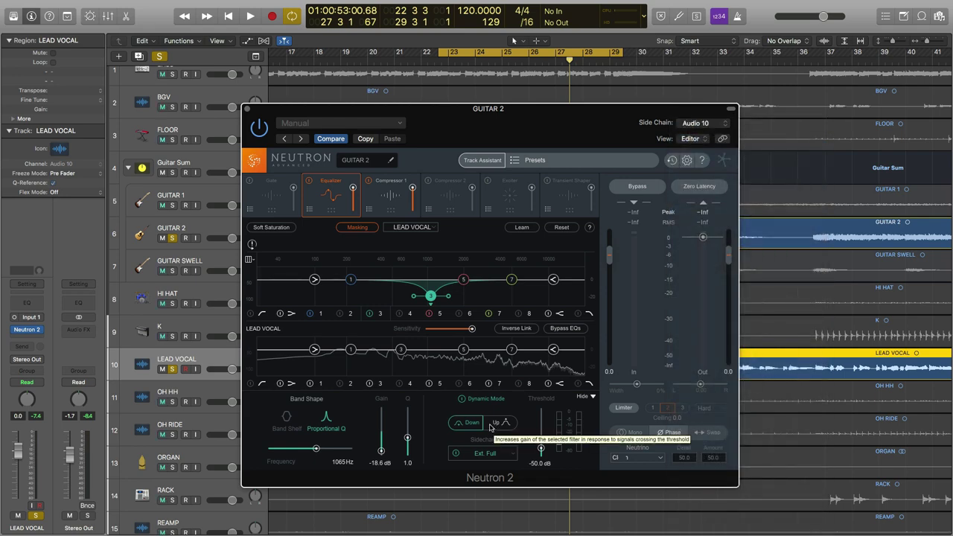
pyautogui.click(497, 454)
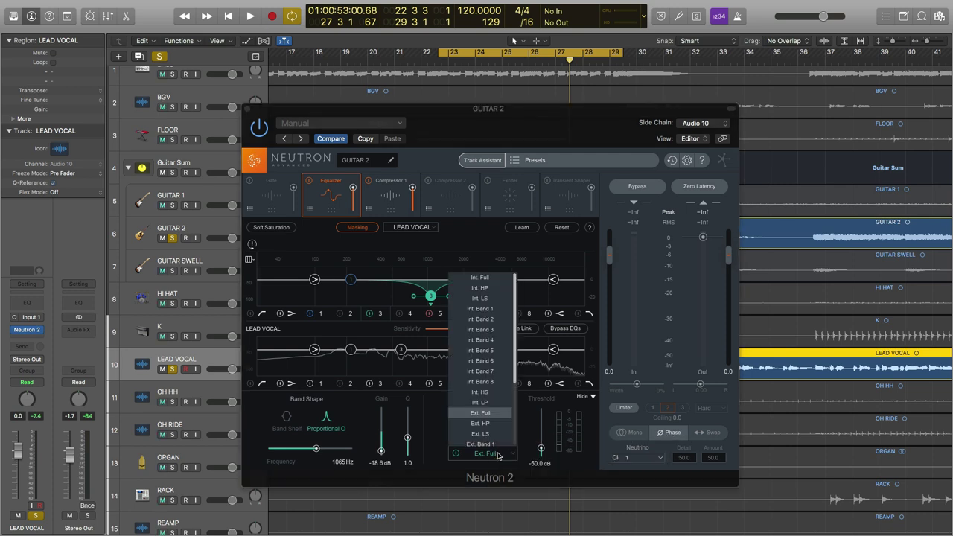
pyautogui.click(480, 412)
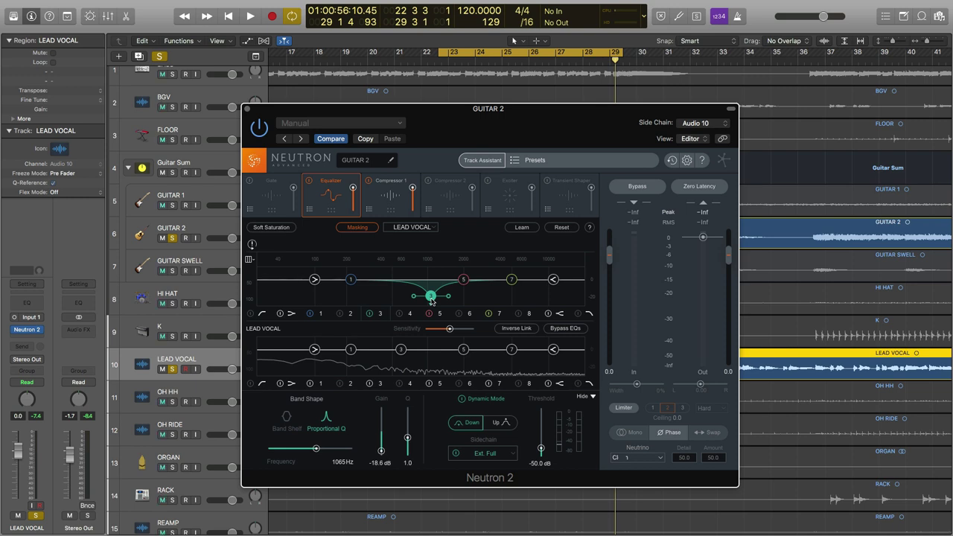
# Toggle Bypass EQs four times during playback, leaving the -18.6 dB 1065 Hz vocal-keyed dip active
pyautogui.click(561, 330)
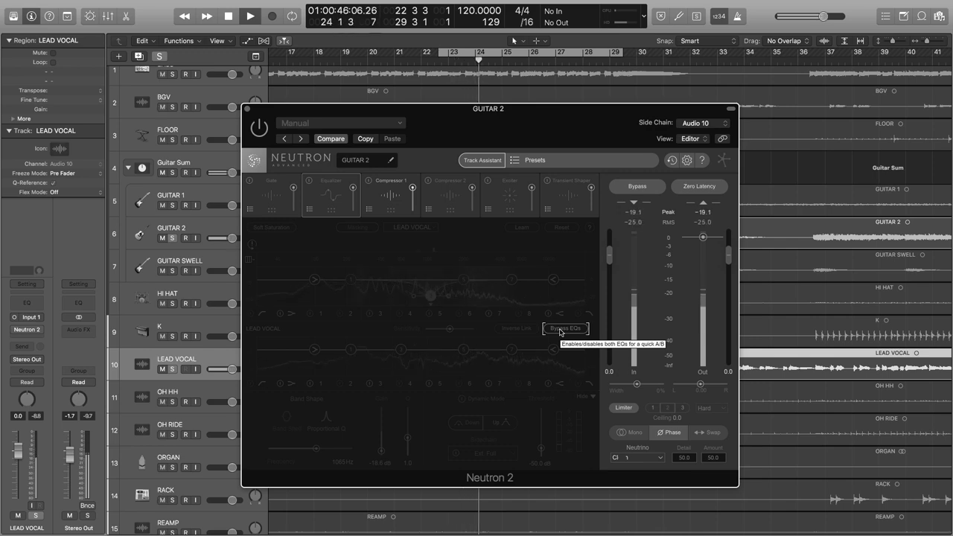
pyautogui.click(561, 329)
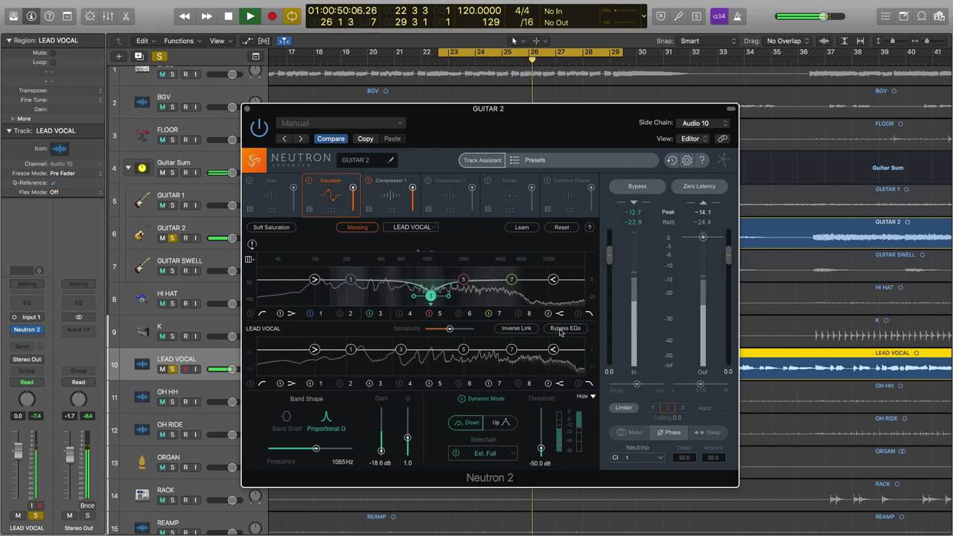
pyautogui.click(560, 329)
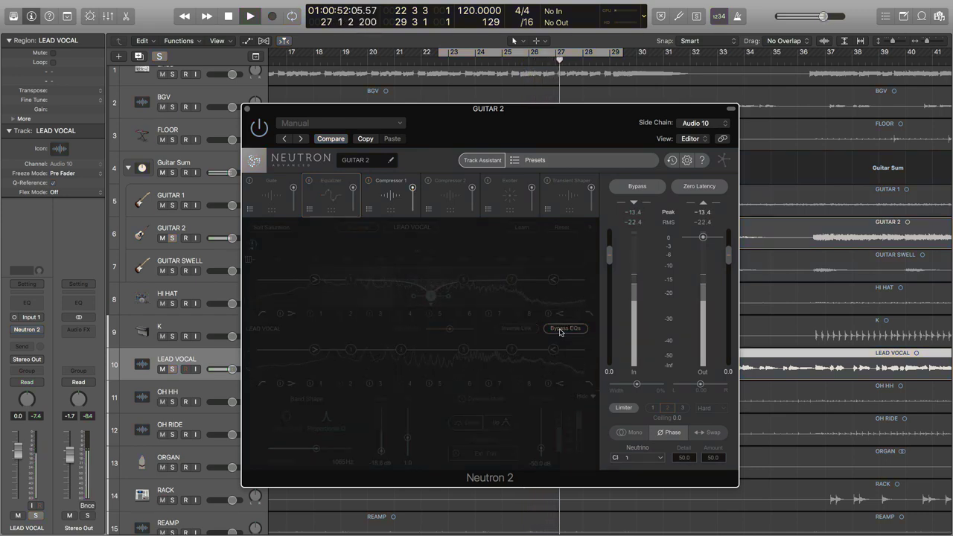
pyautogui.click(560, 330)
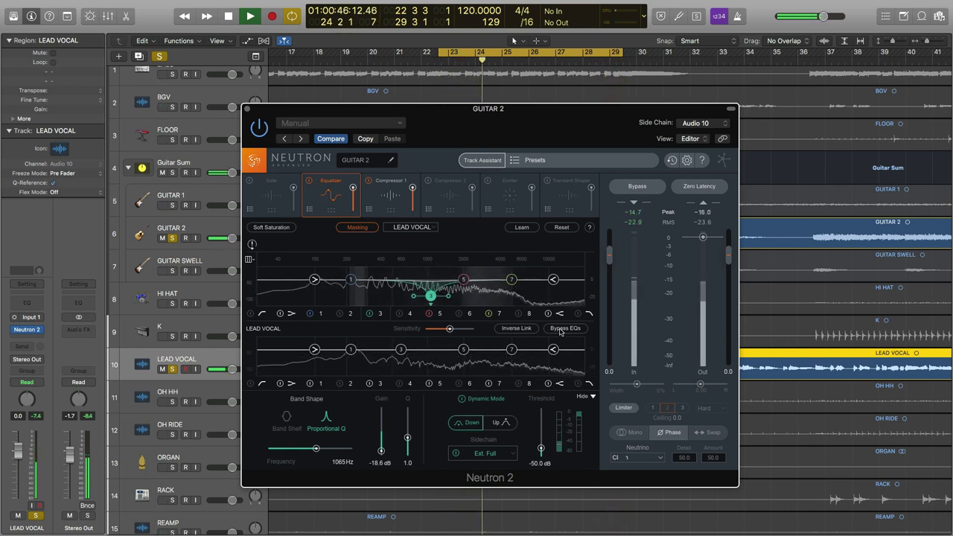
pyautogui.click(560, 329)
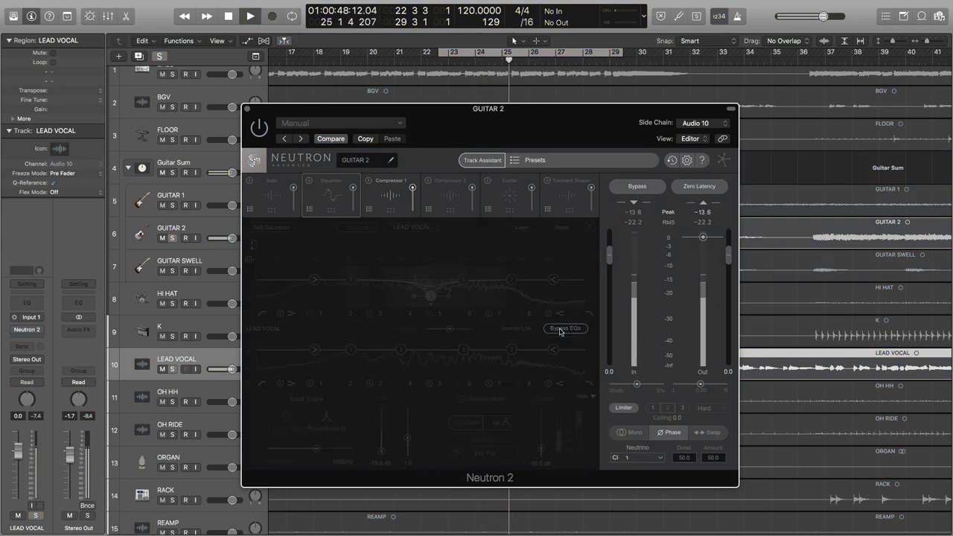
pyautogui.click(561, 330)
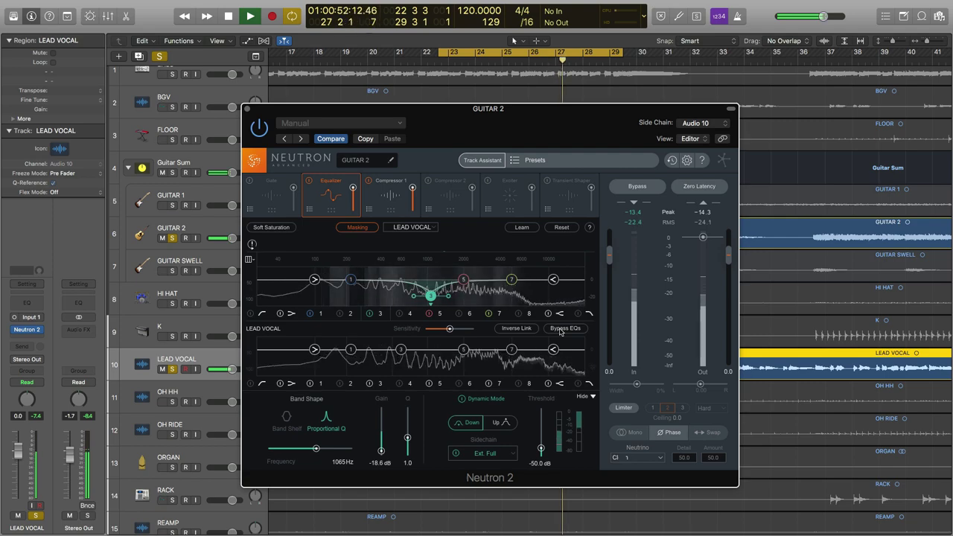
pyautogui.click(561, 329)
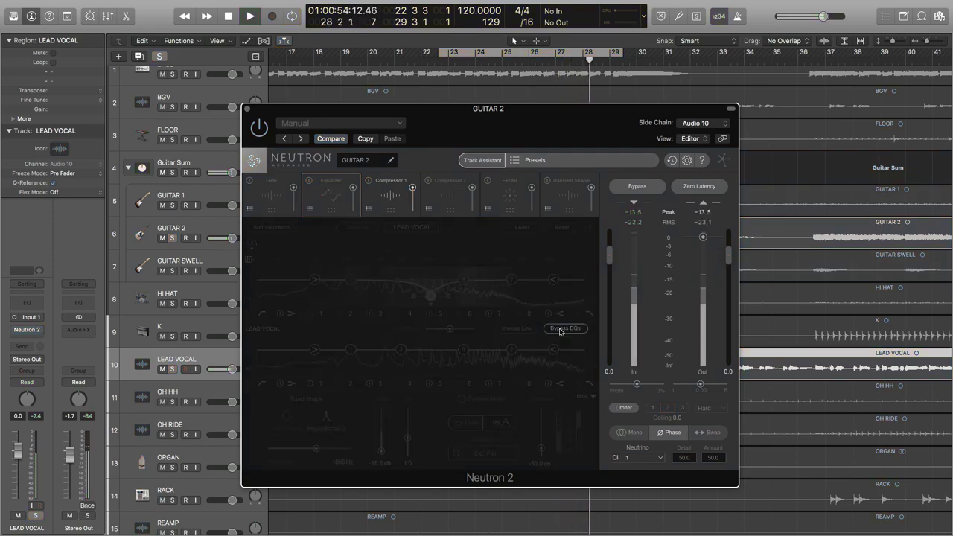
pyautogui.click(560, 330)
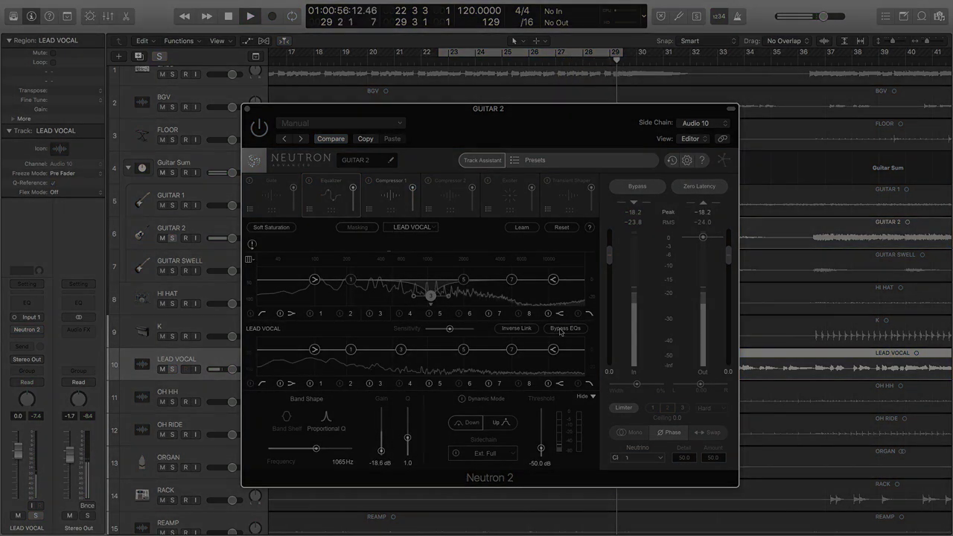